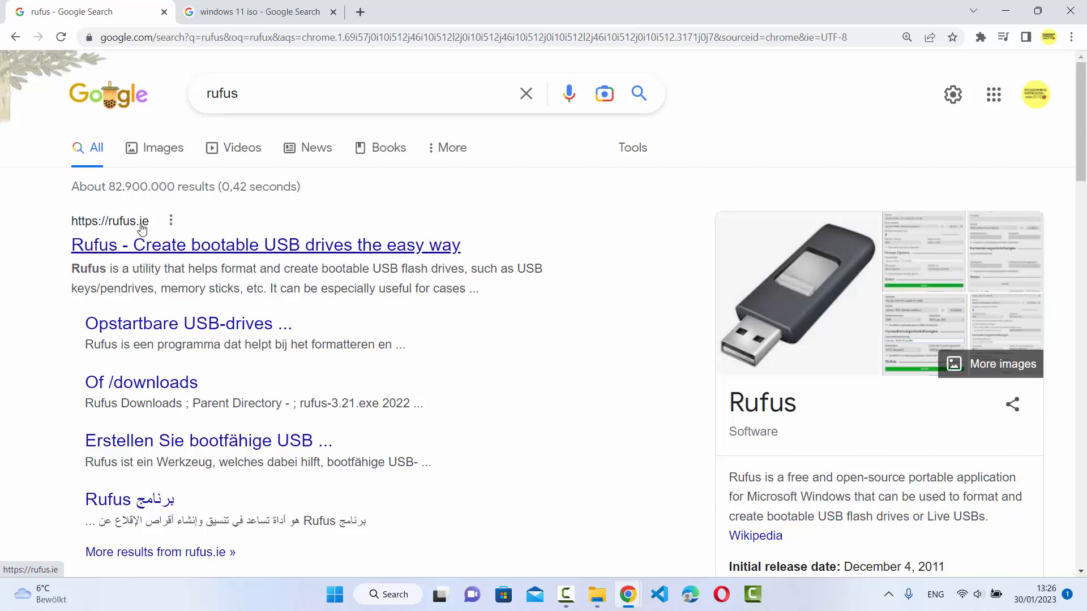
Step: Open the official Rufus website from the search results and download Rufus 3.21, dismissing the advert that interrupts the download
{"action": "left_click", "coordinate": [196, 245]}
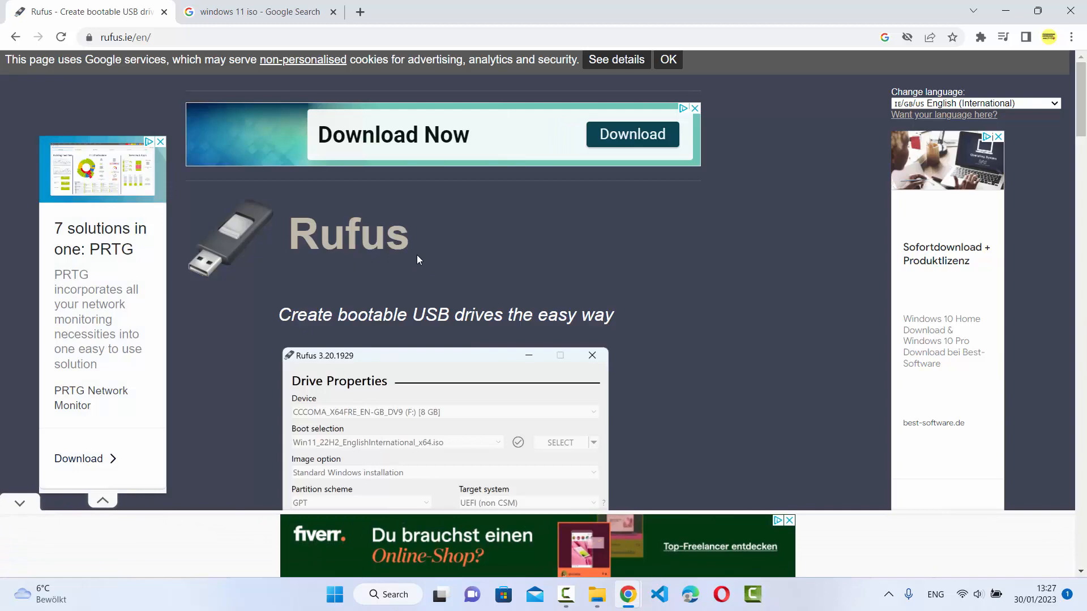
{"action": "scroll", "coordinate": [416, 255], "scroll_direction": "down", "scroll_amount": 7}
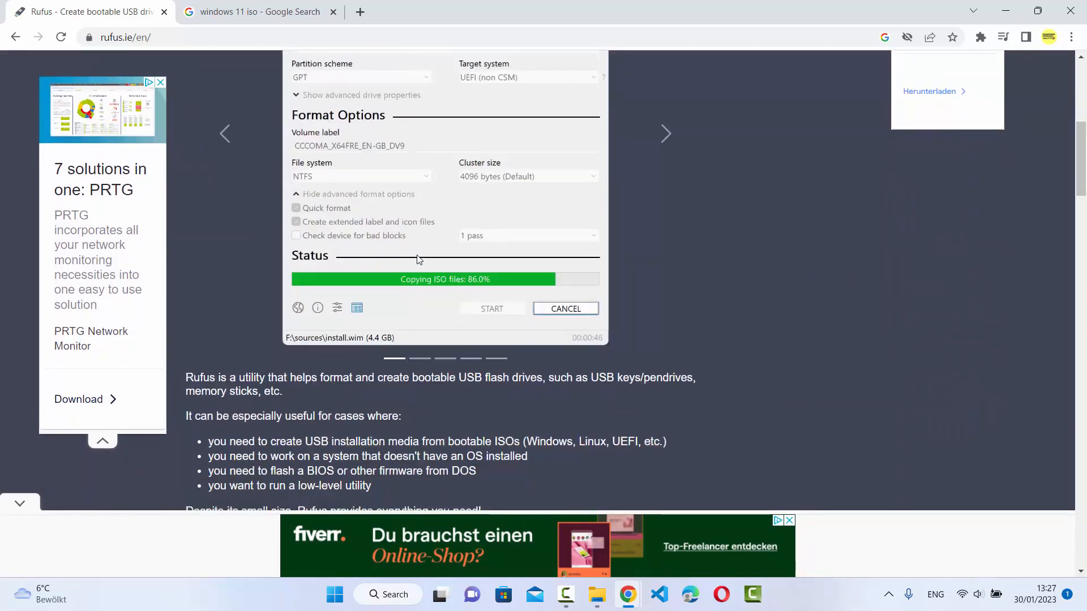
{"action": "scroll", "coordinate": [418, 259], "scroll_direction": "down", "scroll_amount": 4}
{"action": "scroll", "coordinate": [278, 429], "scroll_direction": "down", "scroll_amount": 1}
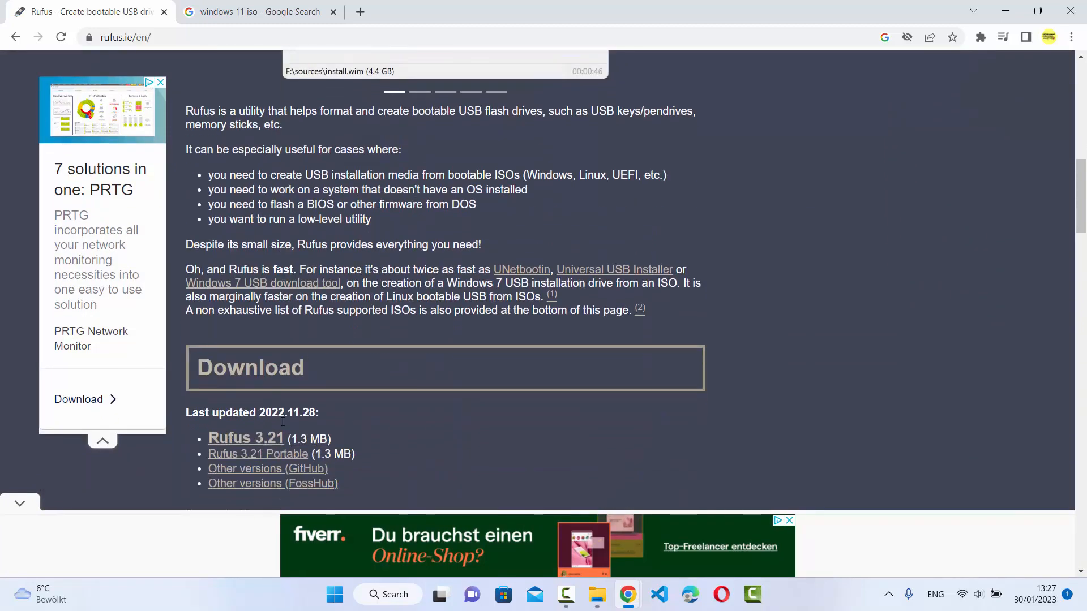
{"action": "left_click", "coordinate": [242, 425]}
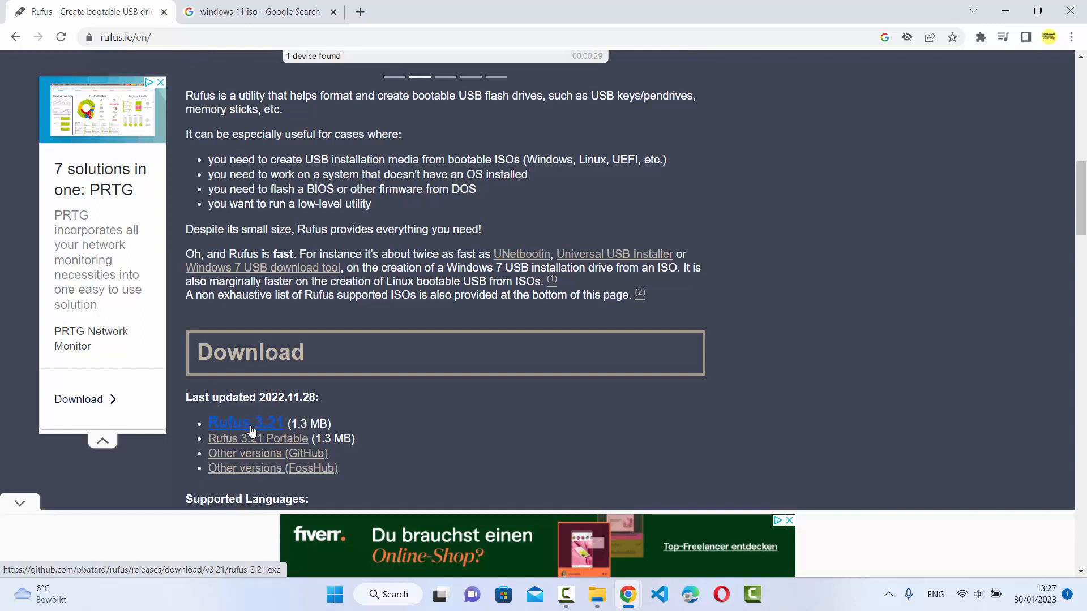
{"action": "left_click", "coordinate": [244, 426]}
{"action": "left_click", "coordinate": [671, 192]}
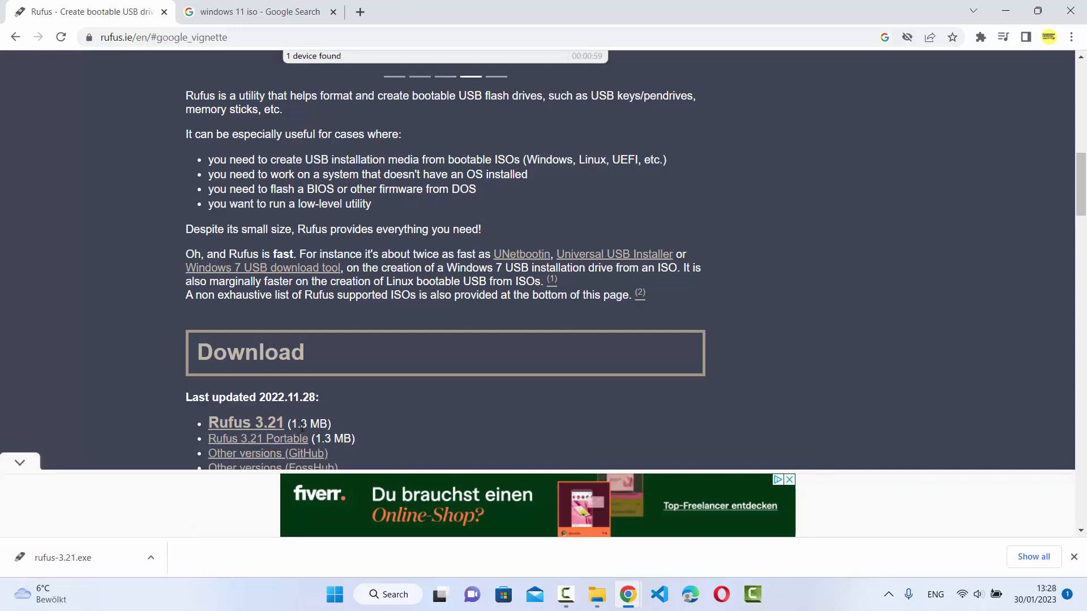
Step: Launch the downloaded rufus-3.21.exe with its untrusted-file protection removed, and close the Rufus window again
{"action": "left_click", "coordinate": [88, 560]}
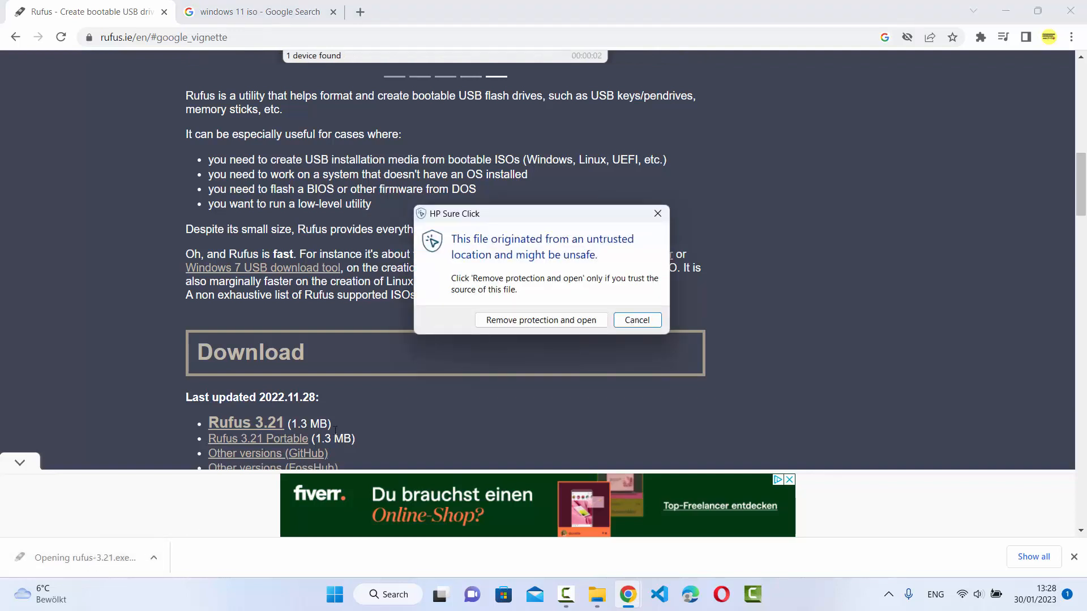
{"action": "left_click", "coordinate": [529, 324]}
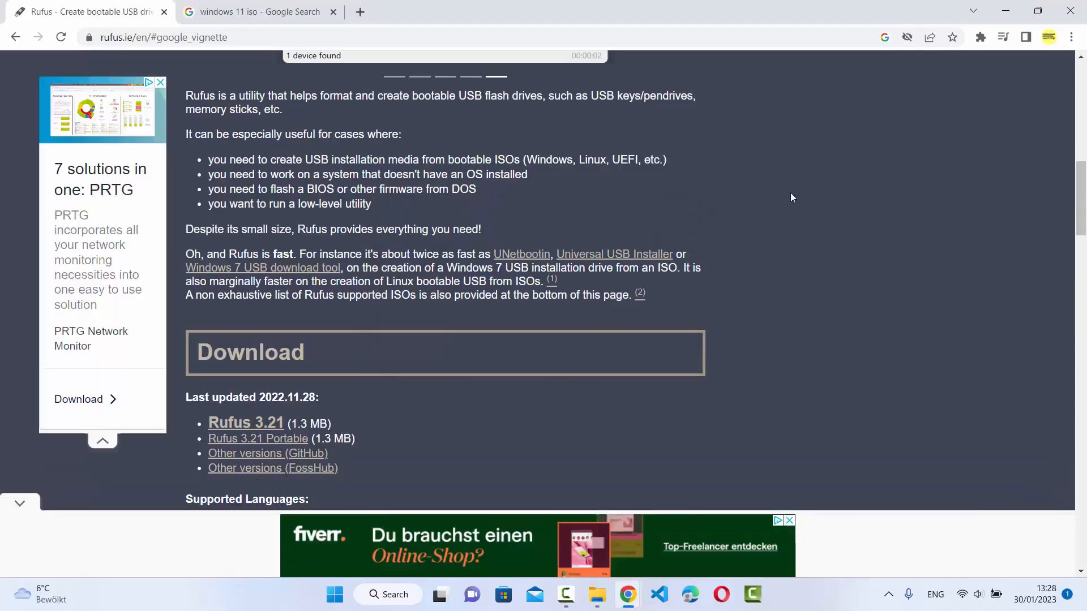
{"action": "left_click", "coordinate": [1005, 12]}
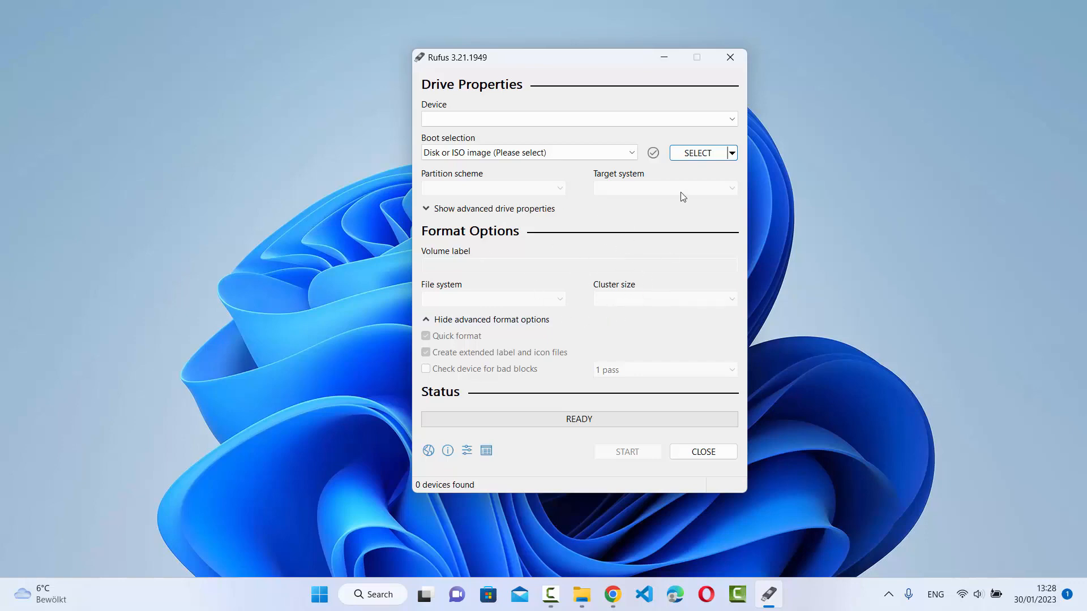
{"action": "left_click", "coordinate": [723, 59]}
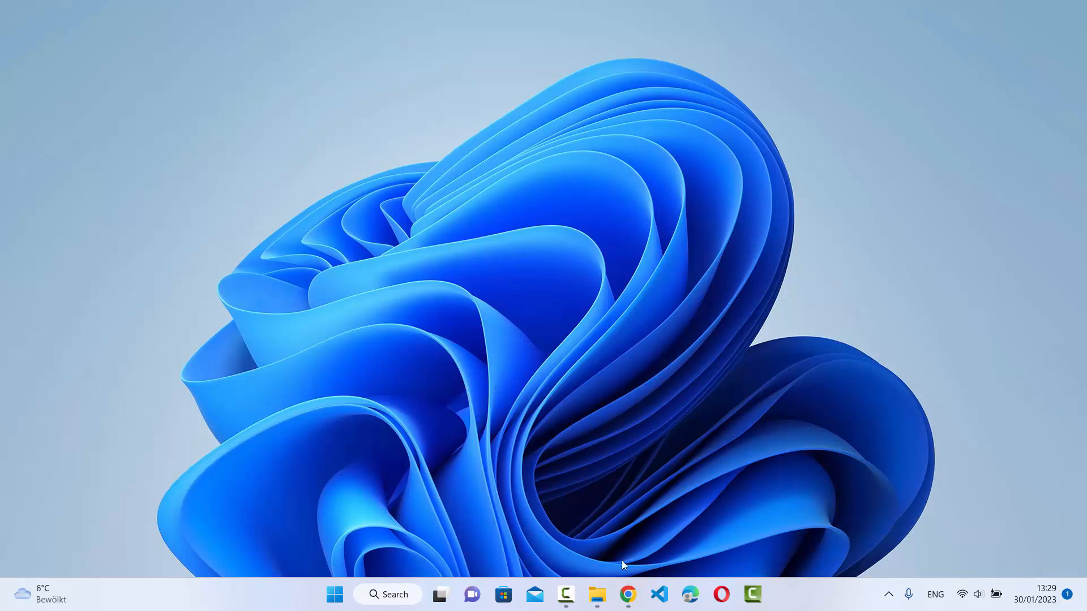
Step: Run rufus-3.21.exe from the Downloads folder in File Explorer and minimize the folder window
{"action": "mouse_move", "coordinate": [601, 594]}
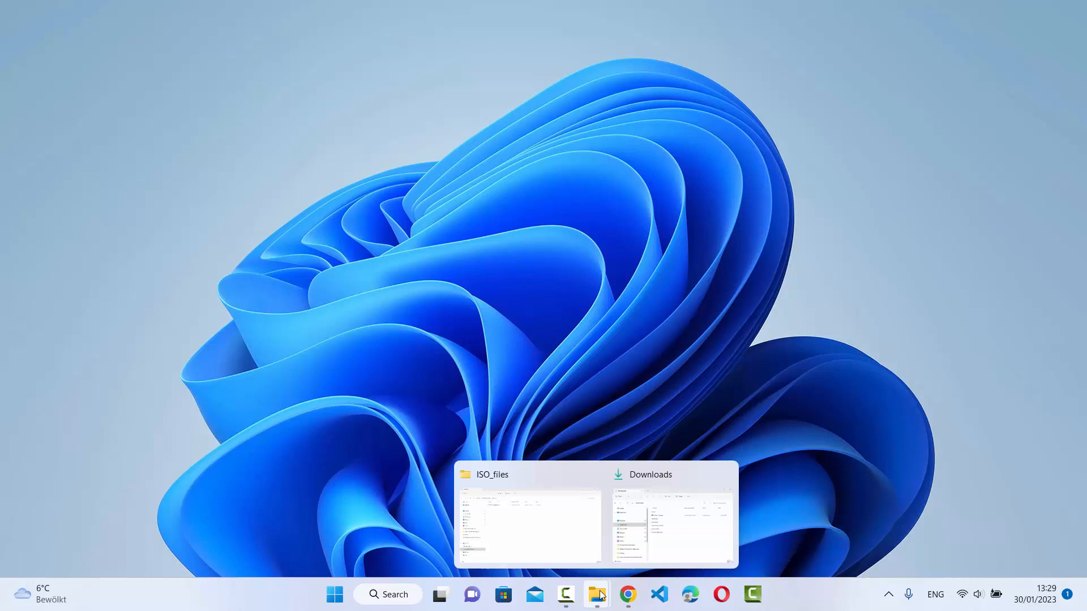
{"action": "left_click", "coordinate": [637, 545]}
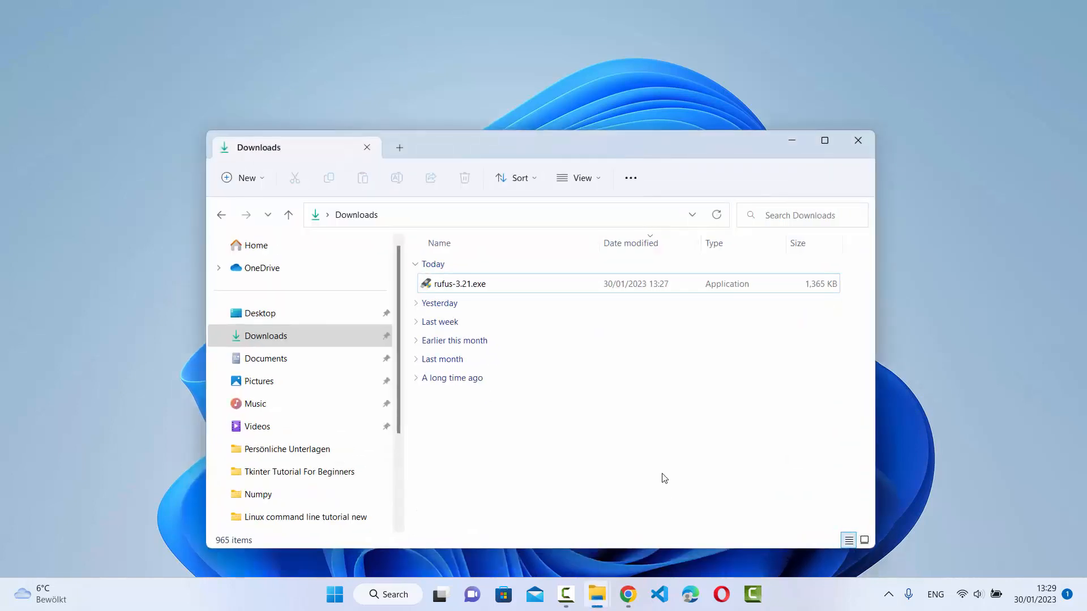
{"action": "left_click", "coordinate": [466, 289]}
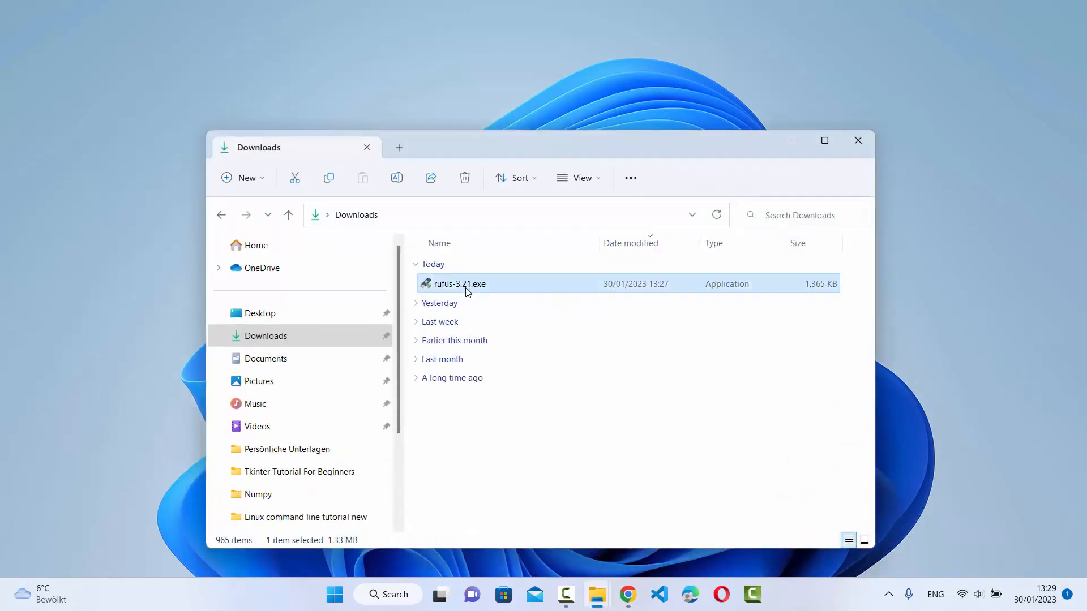
{"action": "double_click", "coordinate": [467, 289]}
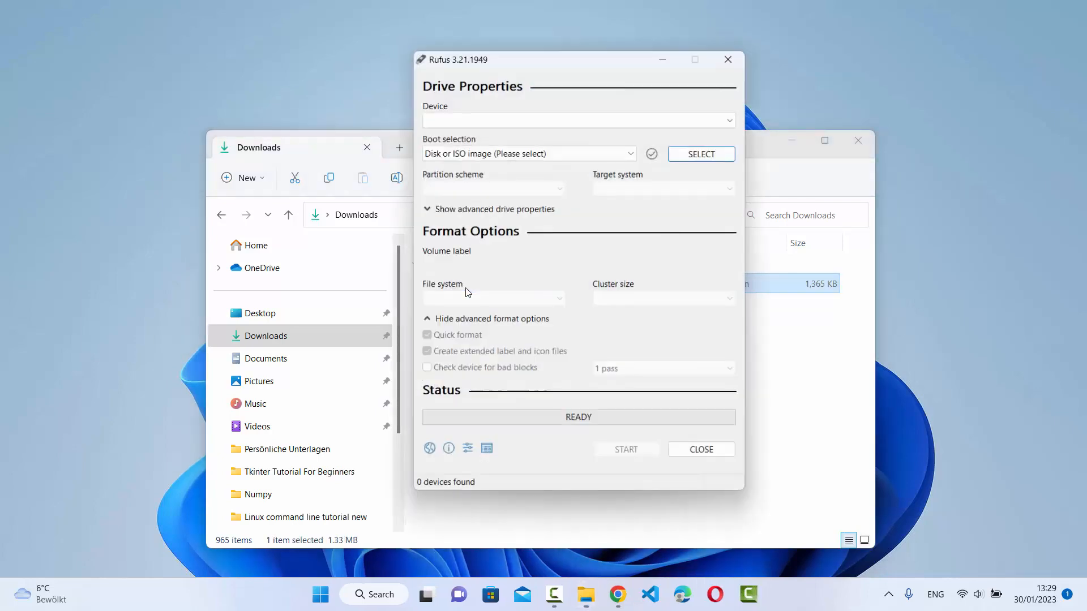
{"action": "left_click", "coordinate": [794, 141]}
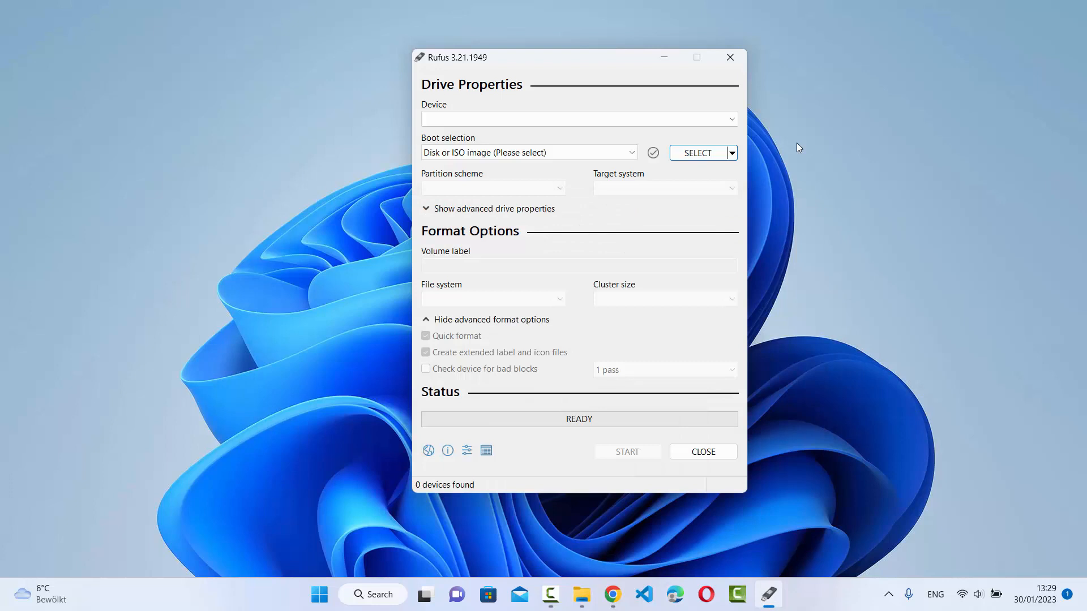
Step: Switch to Chrome and open Microsoft's Download Windows 11 page from the "windows 11 iso" search results
{"action": "left_click", "coordinate": [612, 594]}
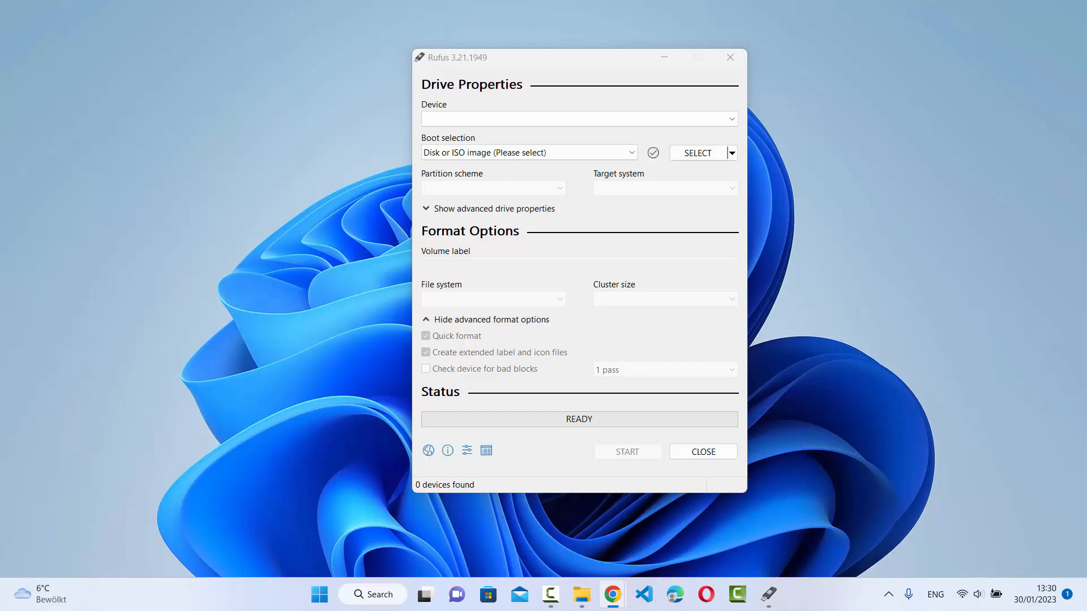
{"action": "left_click_drag", "start_coordinate": [1086, 181], "coordinate": [792, 196]}
{"action": "double_click", "coordinate": [866, 197]}
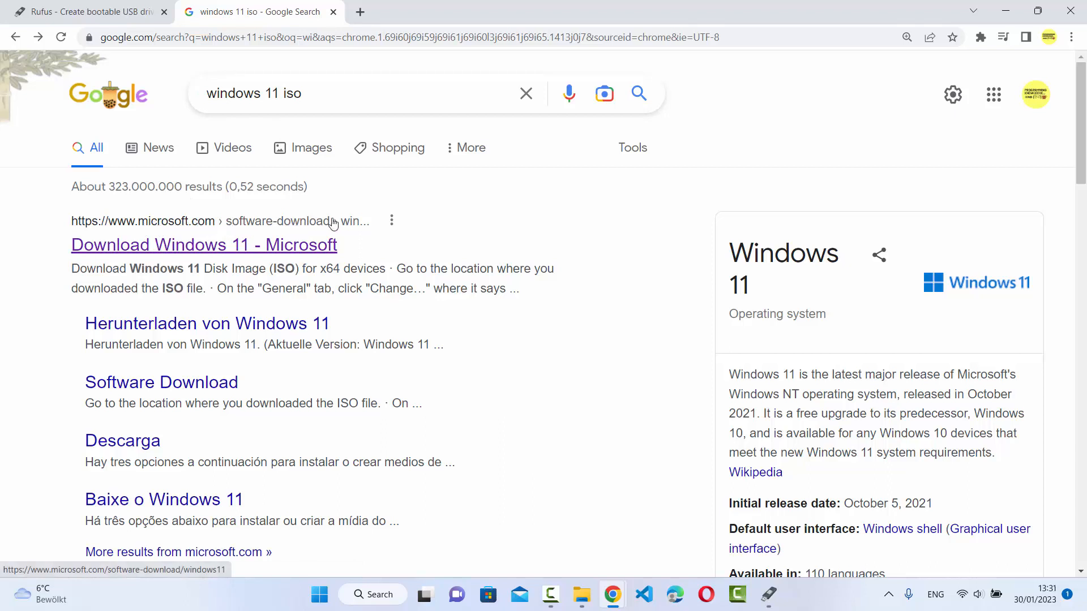
{"action": "left_click", "coordinate": [308, 248]}
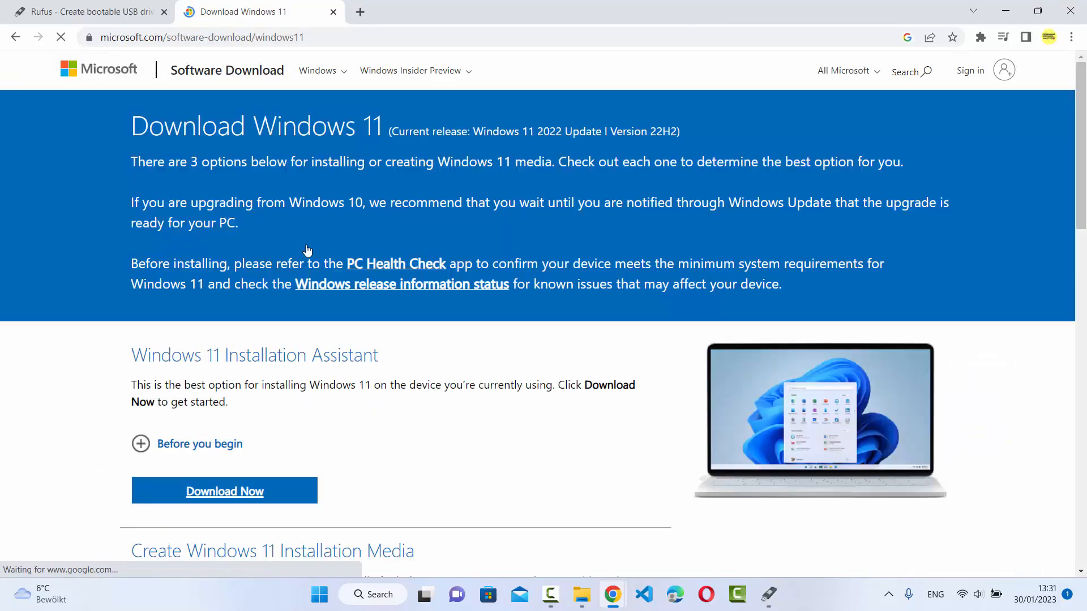
Step: Request the Windows 11 disk image for x64 devices, choosing the edition Windows 11 (multi-edition ISO for x64 devices)
{"action": "scroll", "coordinate": [315, 240], "scroll_direction": "down", "scroll_amount": 5}
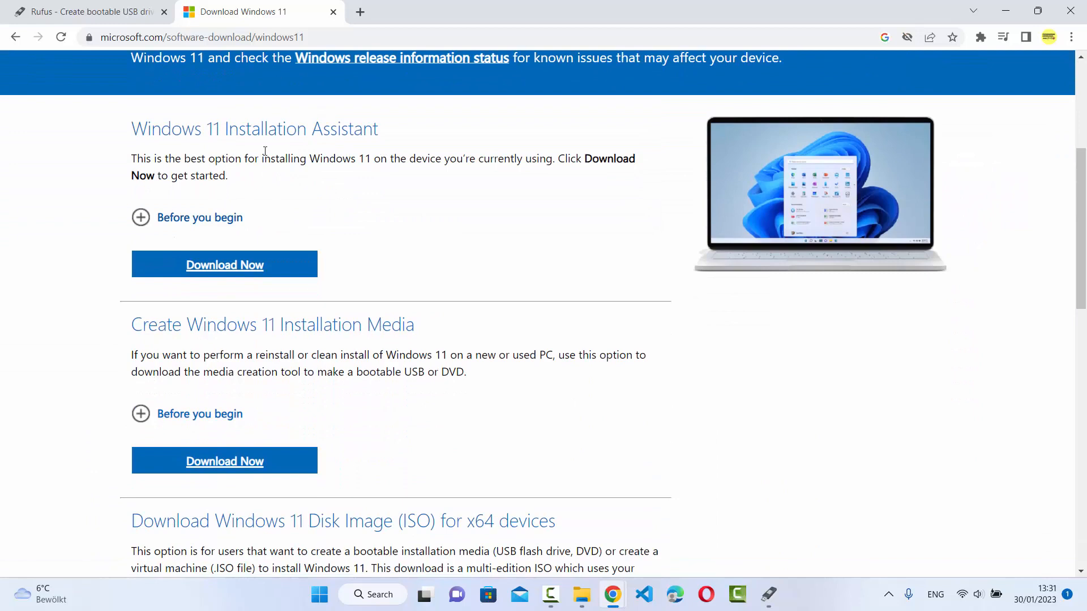
{"action": "scroll", "coordinate": [334, 210], "scroll_direction": "down", "scroll_amount": 1}
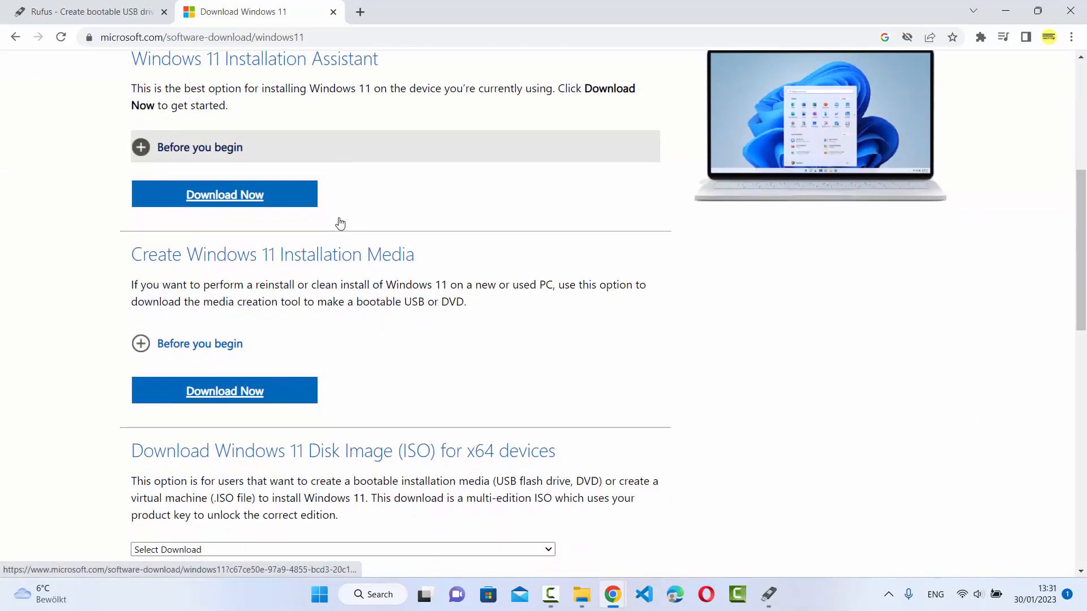
{"action": "scroll", "coordinate": [315, 256], "scroll_direction": "down", "scroll_amount": 3}
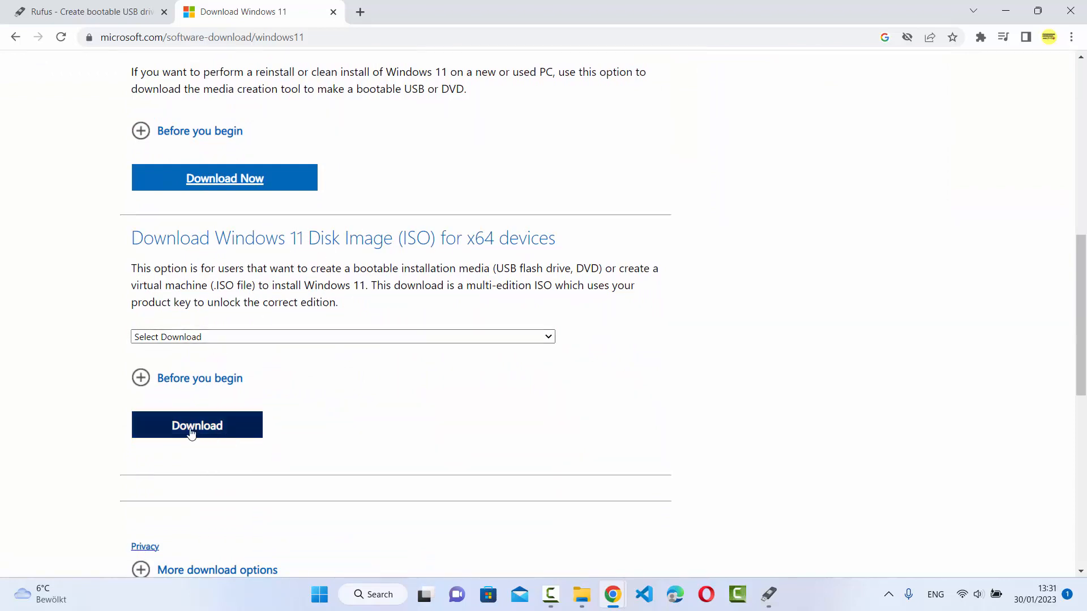
{"action": "left_click", "coordinate": [211, 427]}
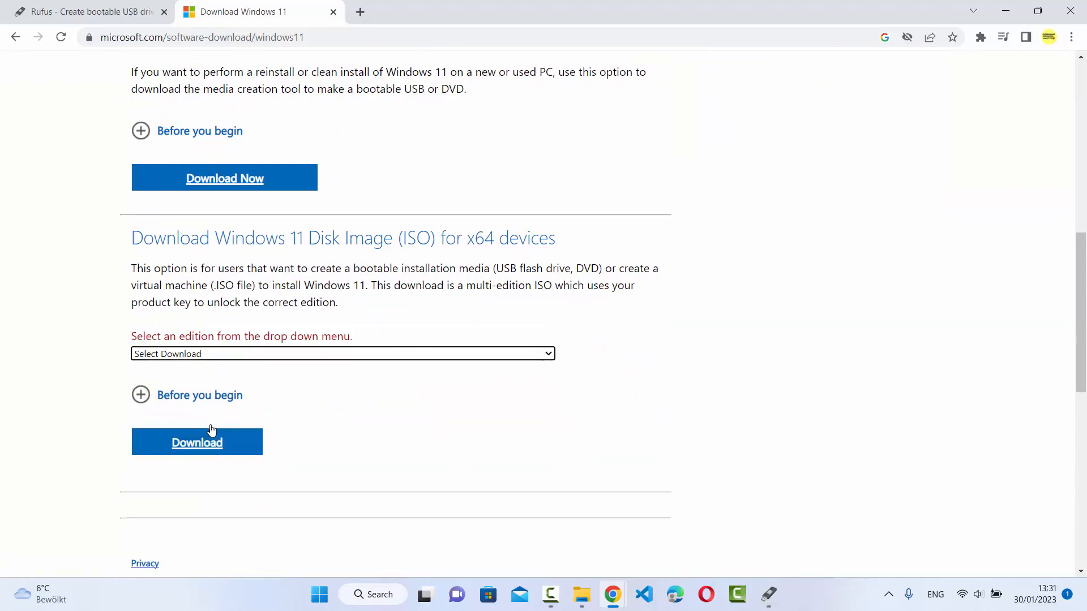
{"action": "left_click", "coordinate": [219, 356]}
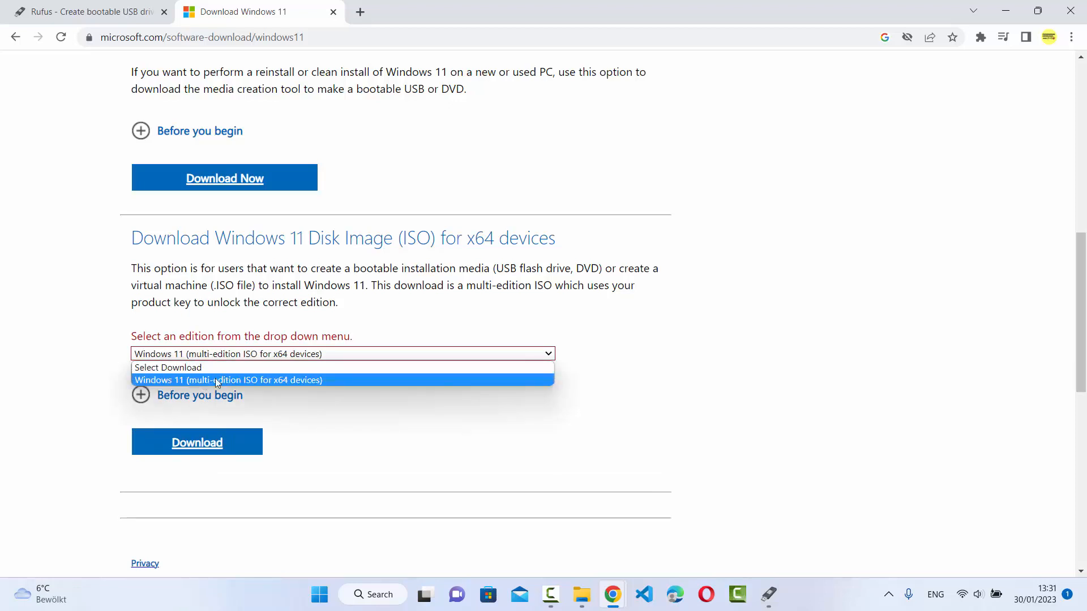
{"action": "left_click", "coordinate": [199, 380]}
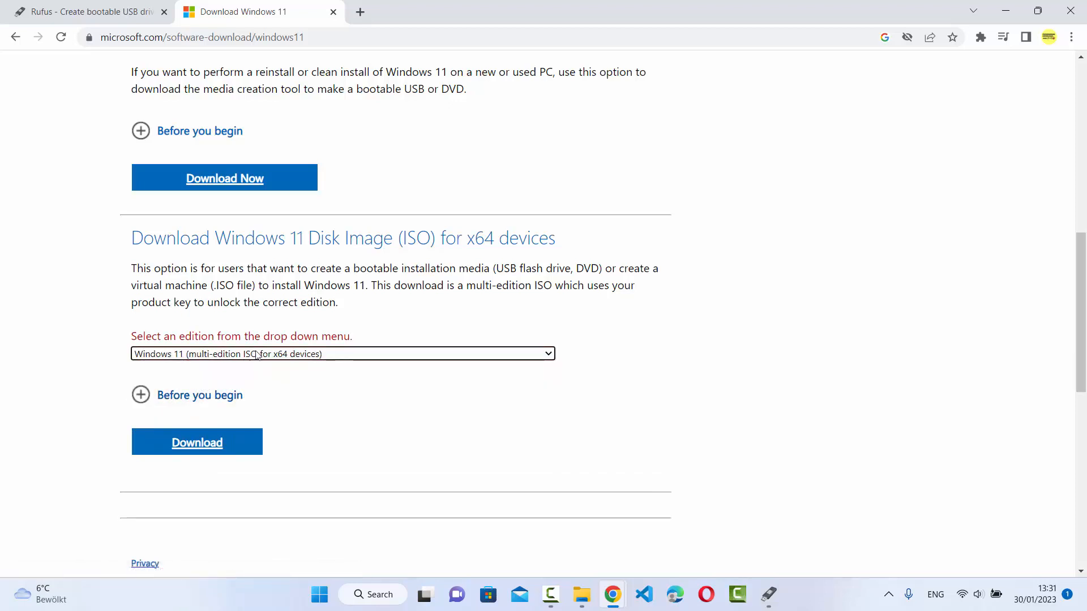
{"action": "left_click", "coordinate": [201, 443]}
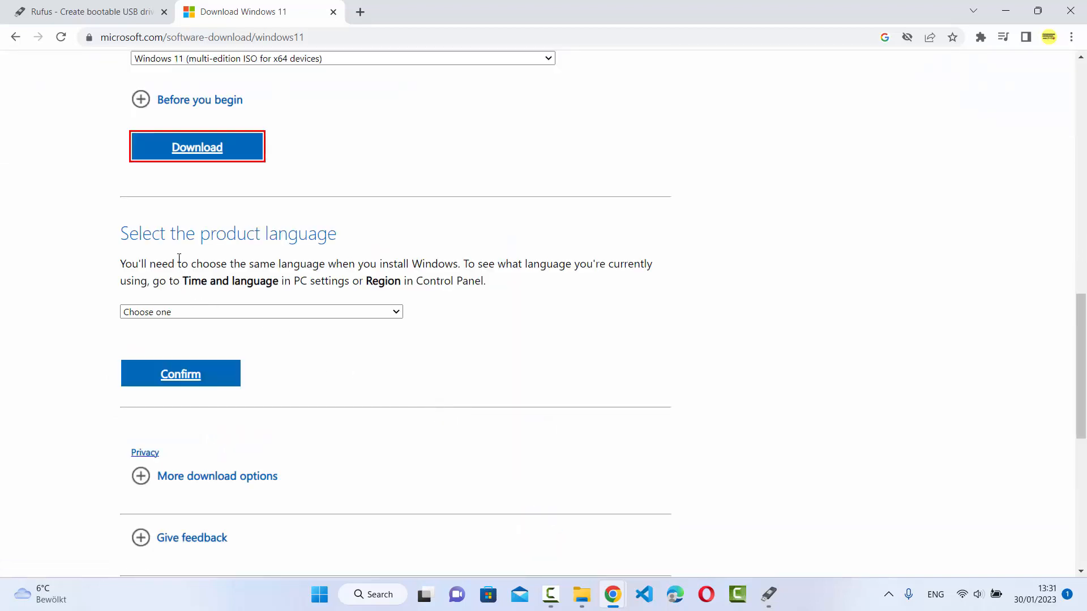
Step: Choose English International as the product language and confirm the selection
{"action": "left_click", "coordinate": [179, 314]}
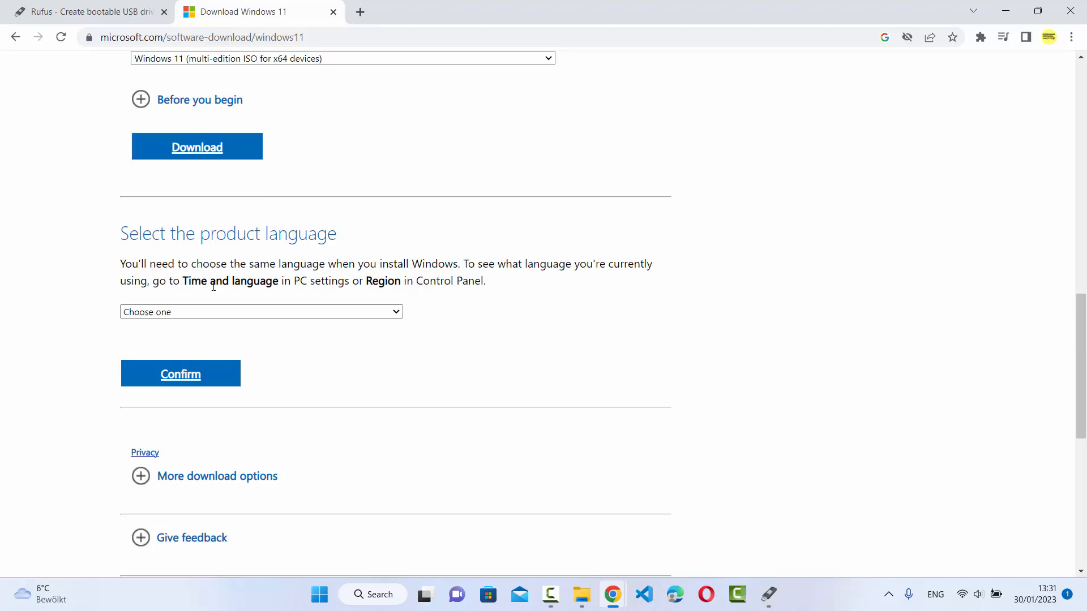
{"action": "left_click", "coordinate": [198, 313]}
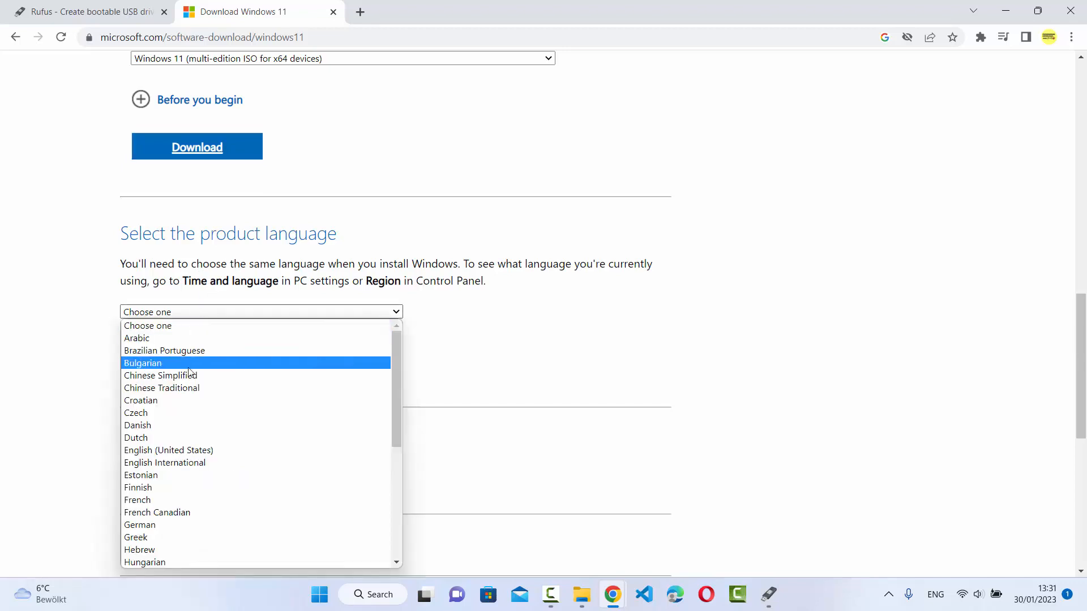
{"action": "left_click", "coordinate": [186, 461]}
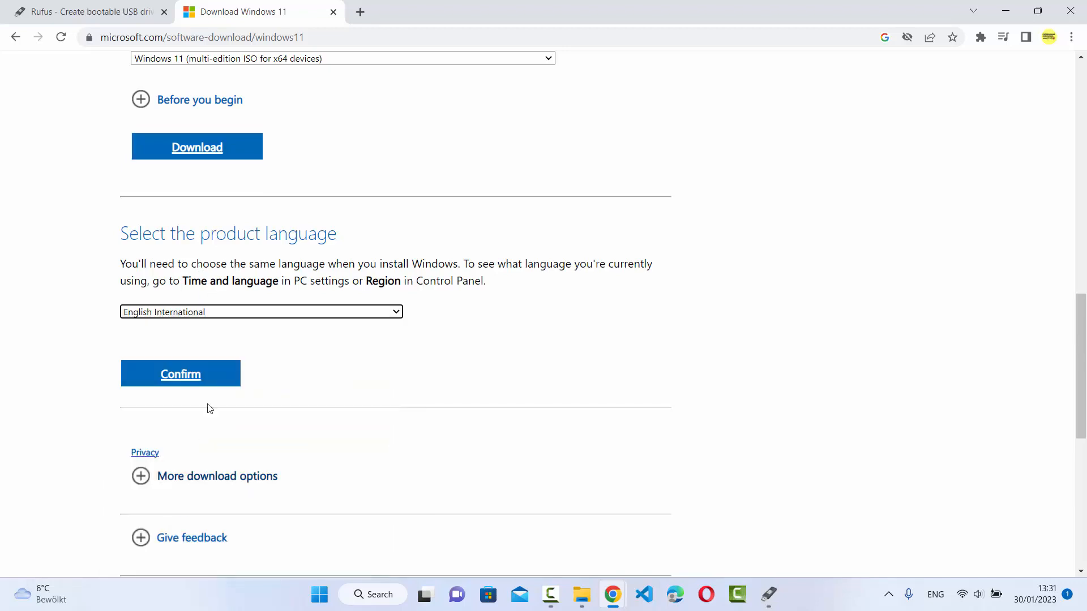
{"action": "left_click", "coordinate": [184, 374]}
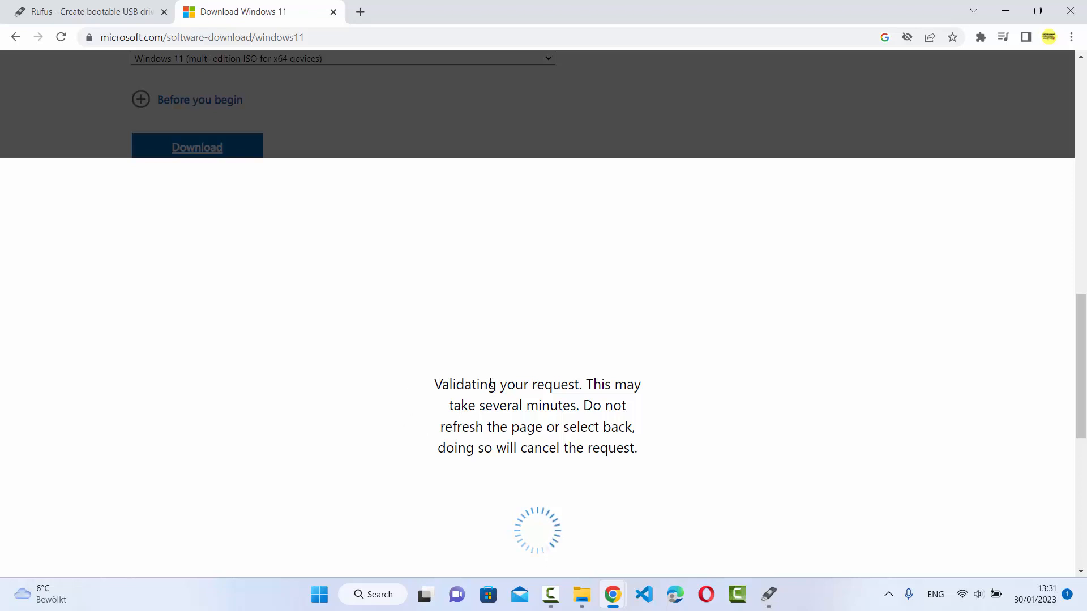
Step: Start the 64-bit download of the Windows 11 English International ISO, and cancel it in the browser
{"action": "scroll", "coordinate": [498, 401], "scroll_direction": "down", "scroll_amount": 1}
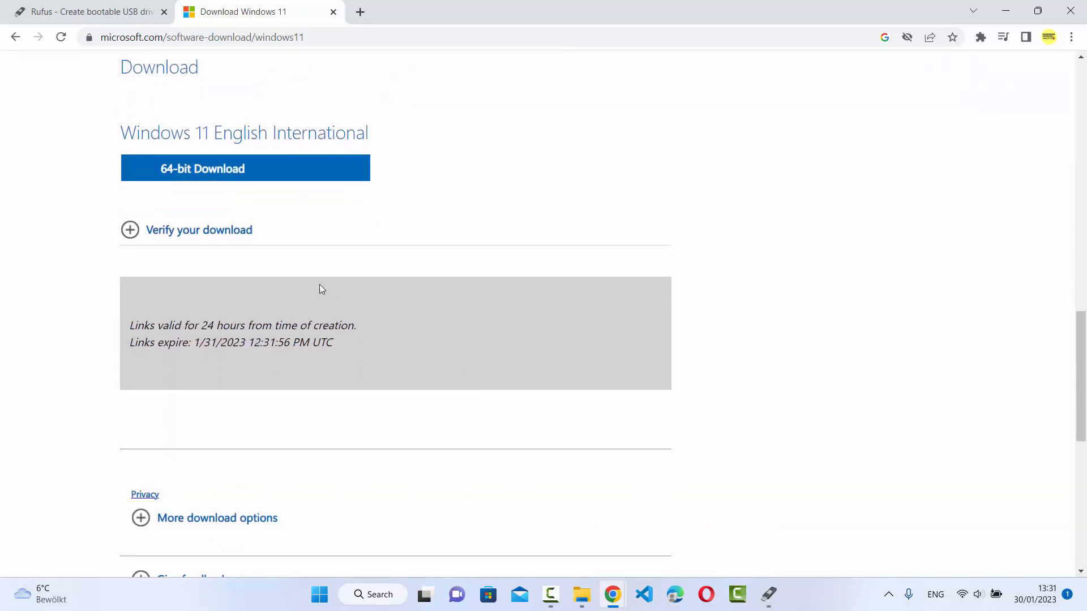
{"action": "left_click", "coordinate": [198, 175]}
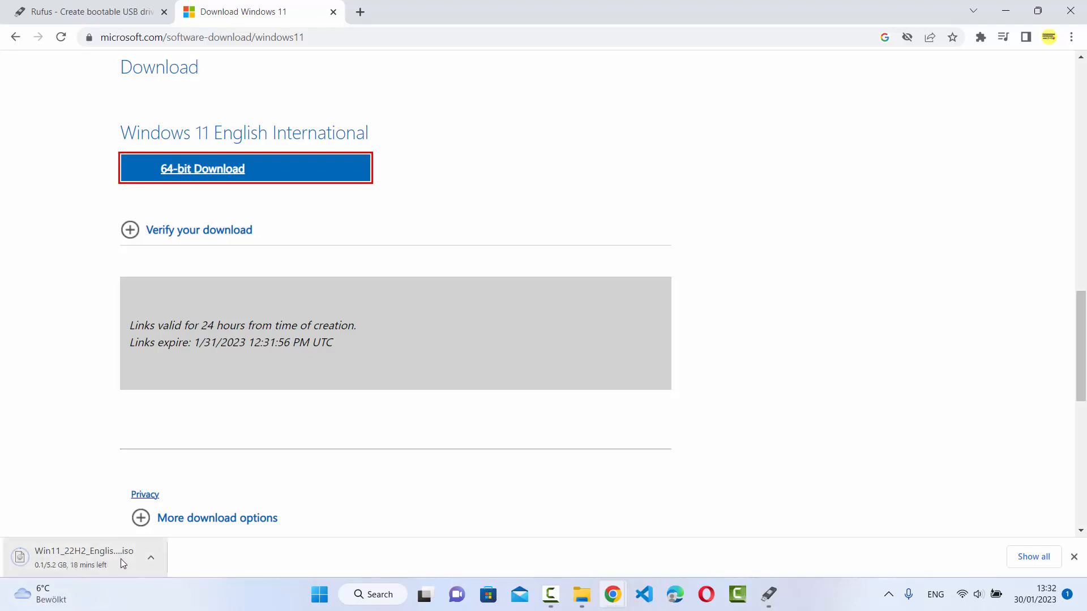
{"action": "left_click", "coordinate": [150, 560]}
{"action": "left_click", "coordinate": [152, 526]}
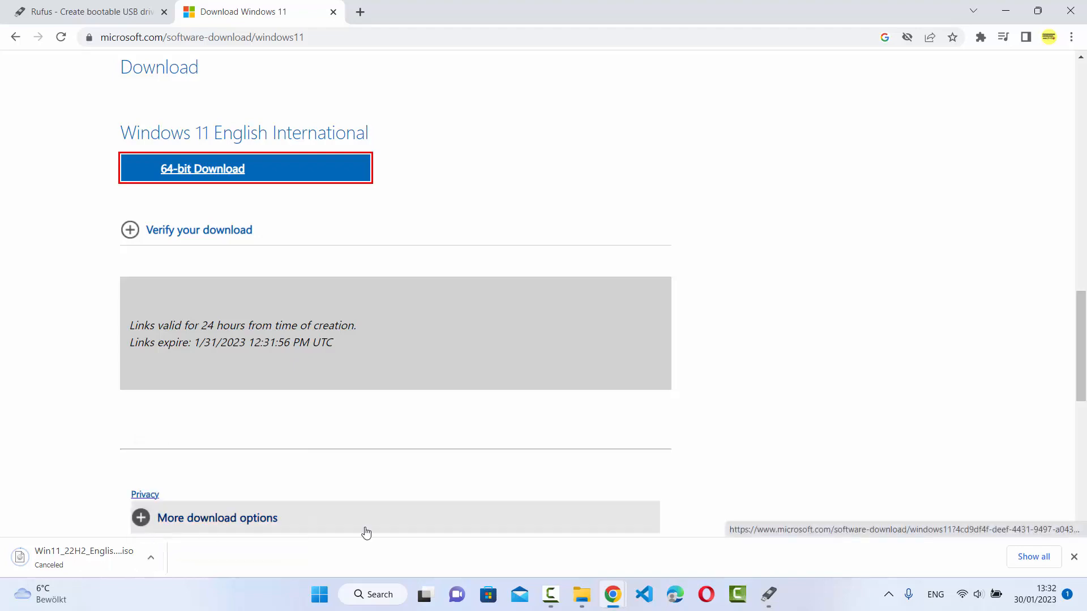
{"action": "left_click", "coordinate": [1073, 557]}
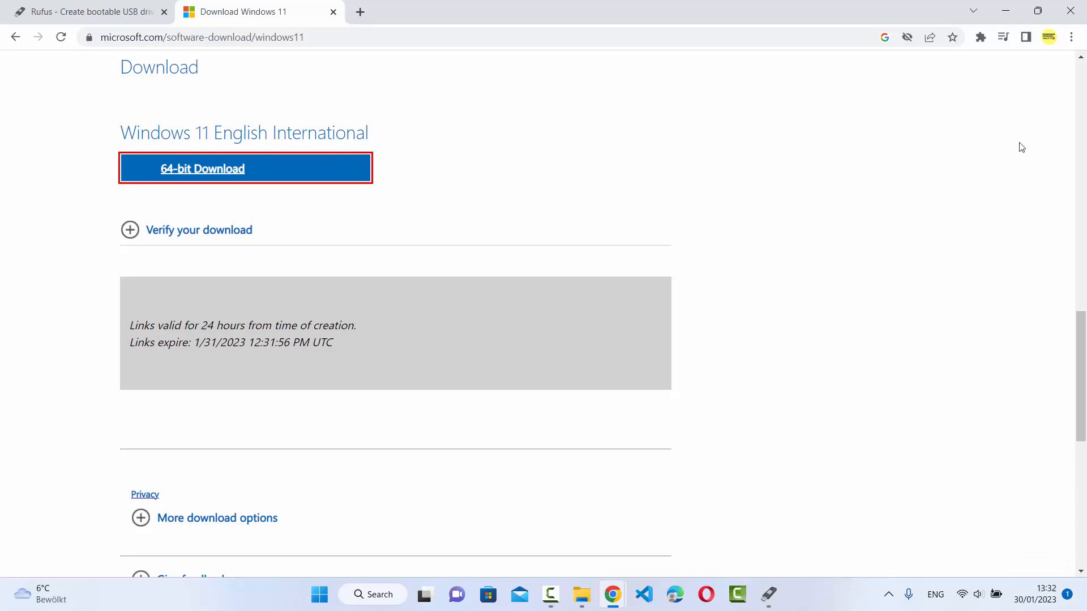
Step: Return to Rufus and select the Codebind (E:) [8 GB] USB drive as the device
{"action": "left_click", "coordinate": [1003, 12]}
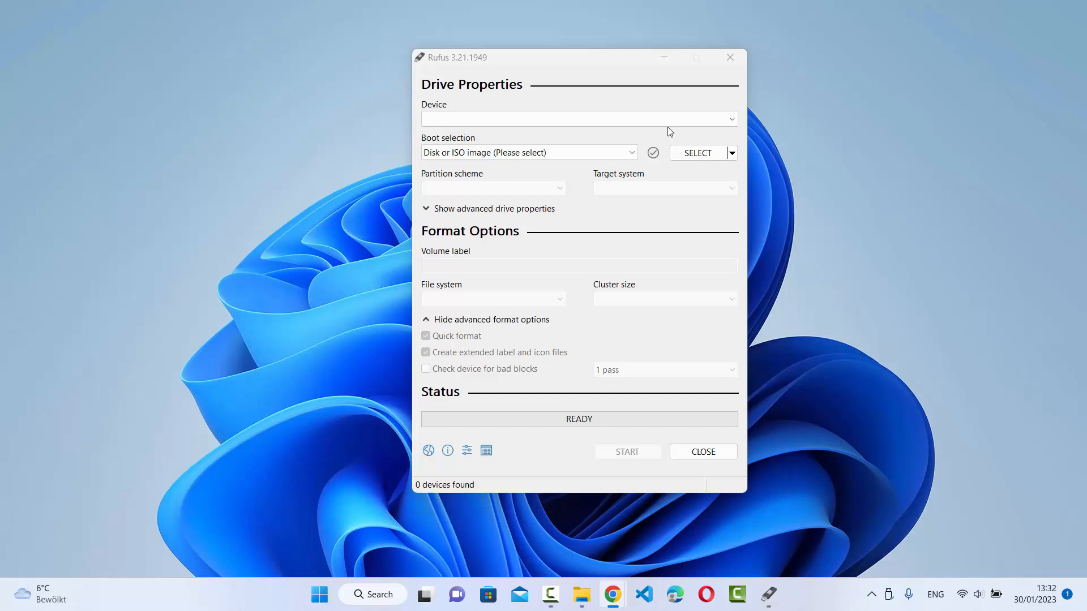
{"action": "left_click", "coordinate": [574, 124]}
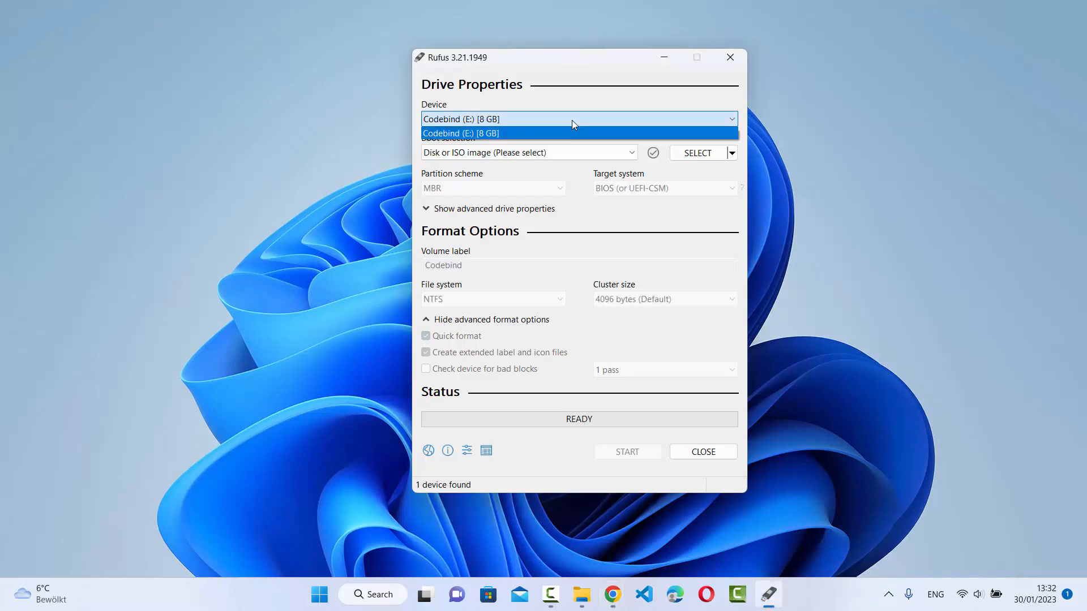
{"action": "left_click", "coordinate": [574, 124]}
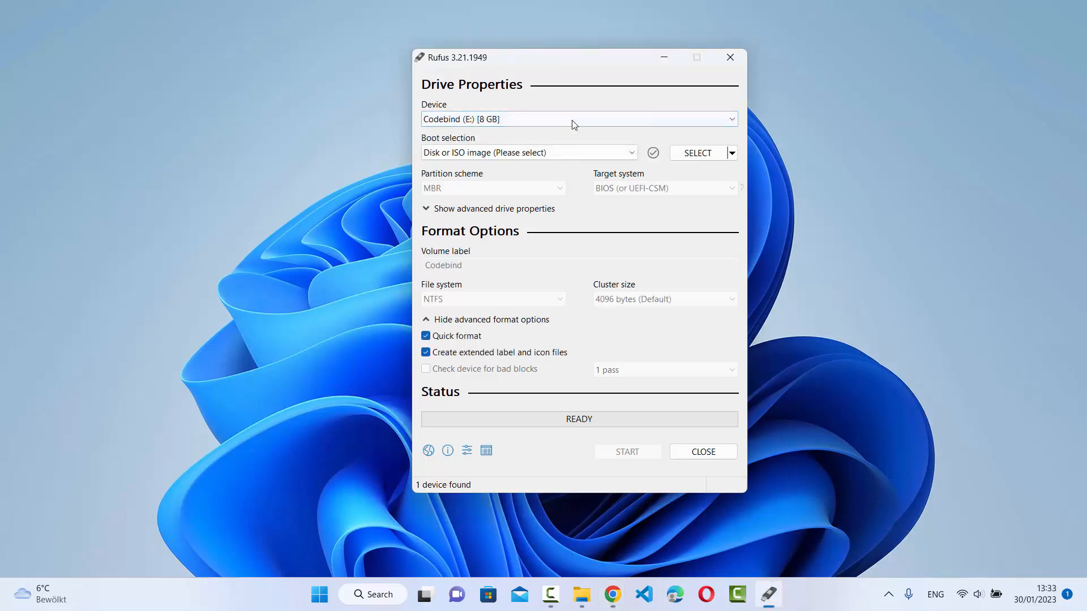
Step: Check the Codebind (E:) drive's free space and capacity in File Explorer's This PC view, and return to Rufus
{"action": "key", "text": "super+4"}
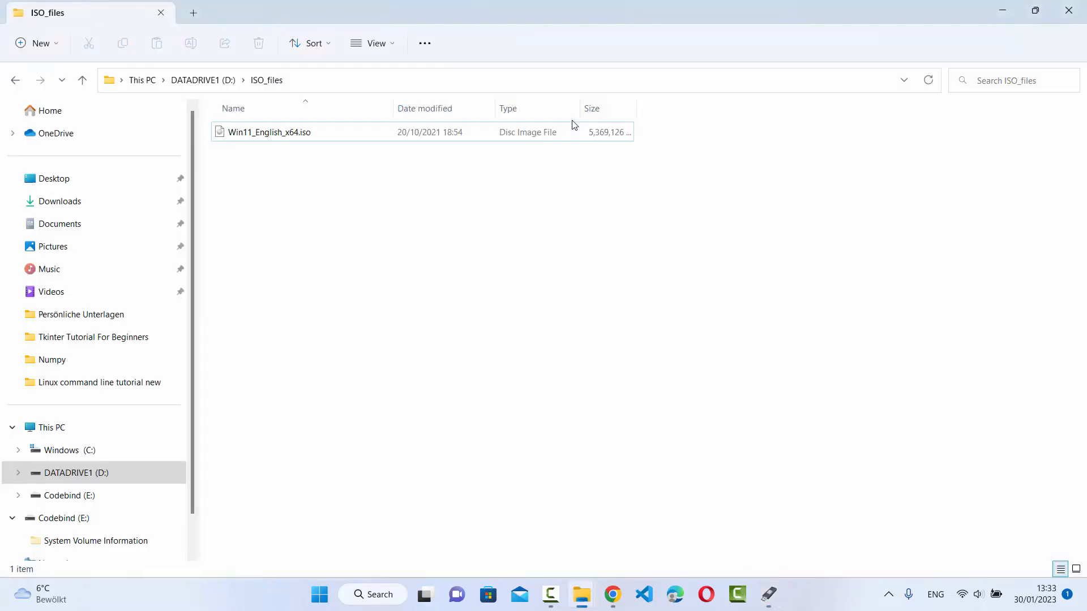
{"action": "left_click", "coordinate": [52, 428]}
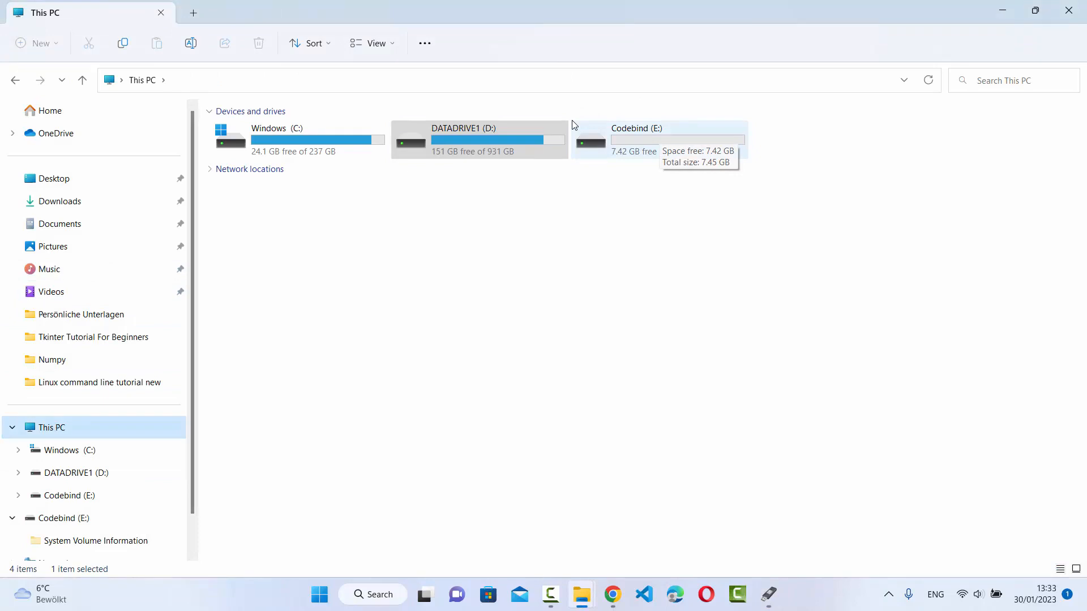
{"action": "left_click", "coordinate": [575, 169]}
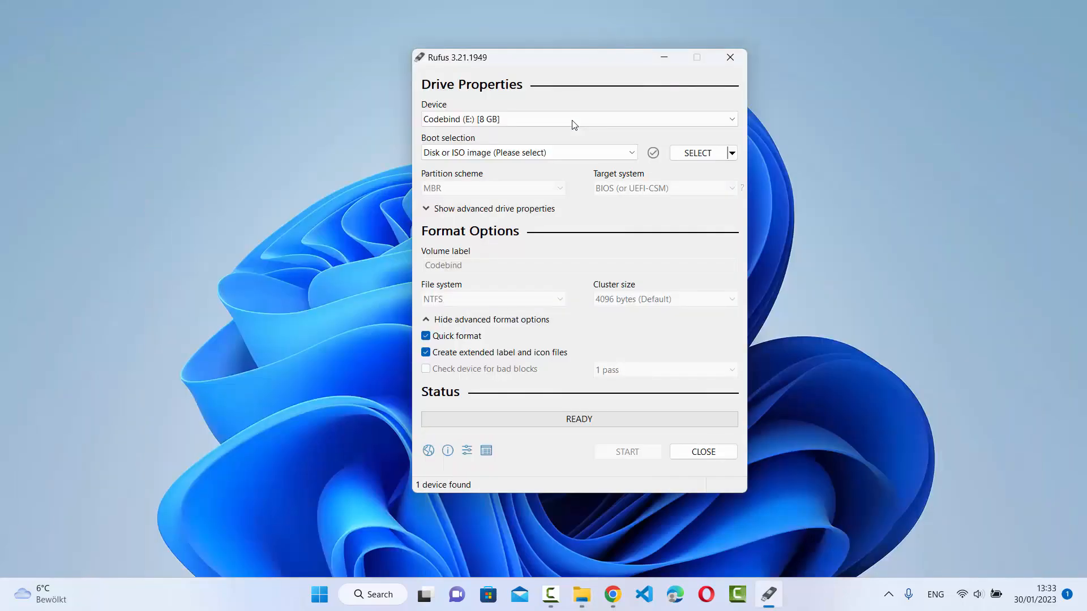
{"action": "left_click", "coordinate": [575, 120]}
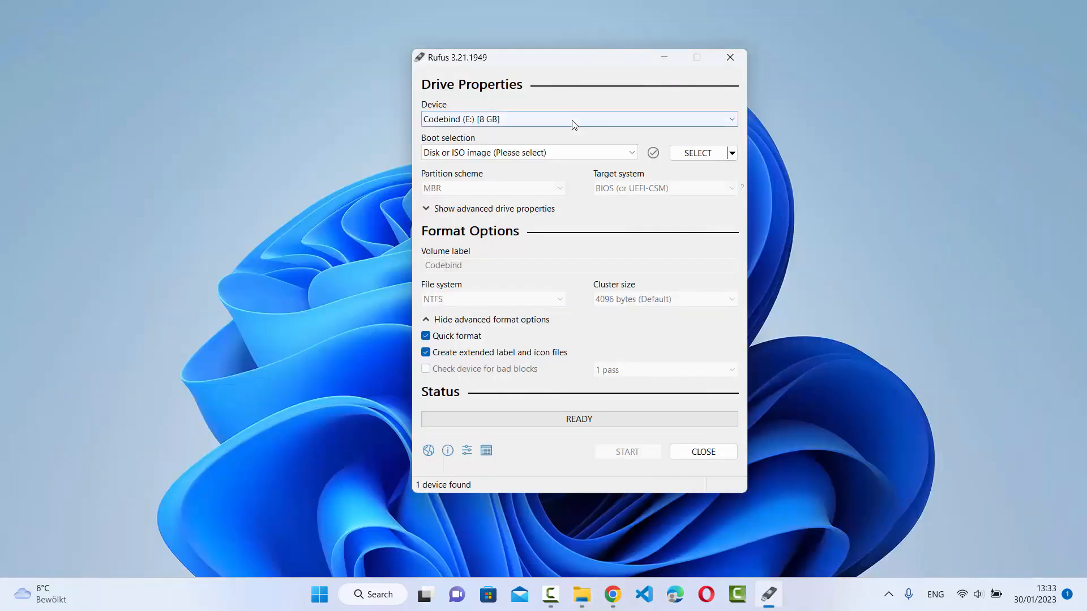
{"action": "left_click", "coordinate": [575, 120]}
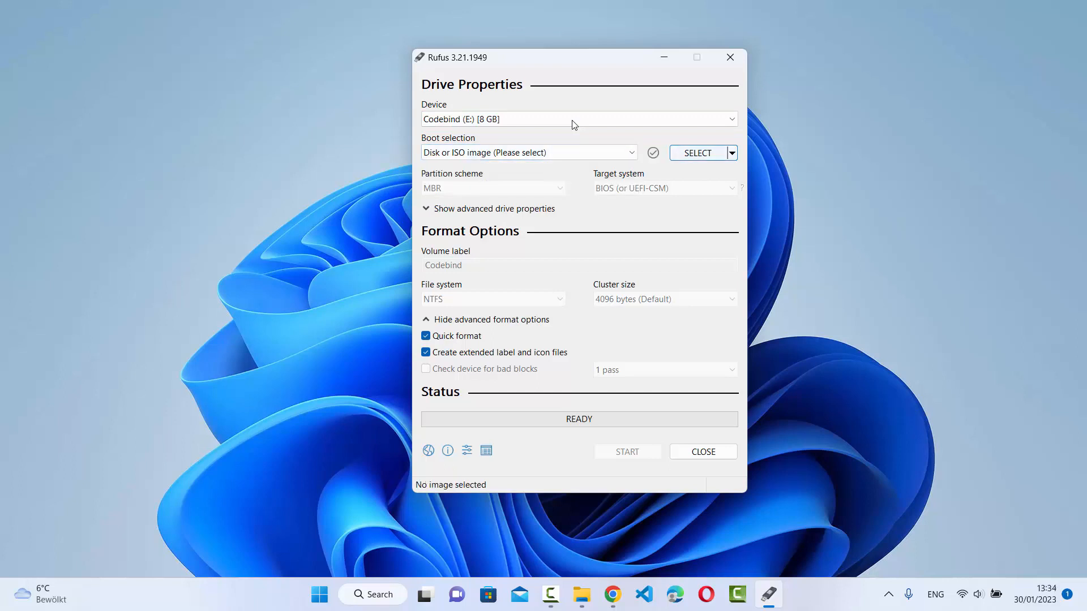
Step: Load Win11_English_x64.iso from the D:\ISO_files folder as the boot image
{"action": "left_click", "coordinate": [731, 153]}
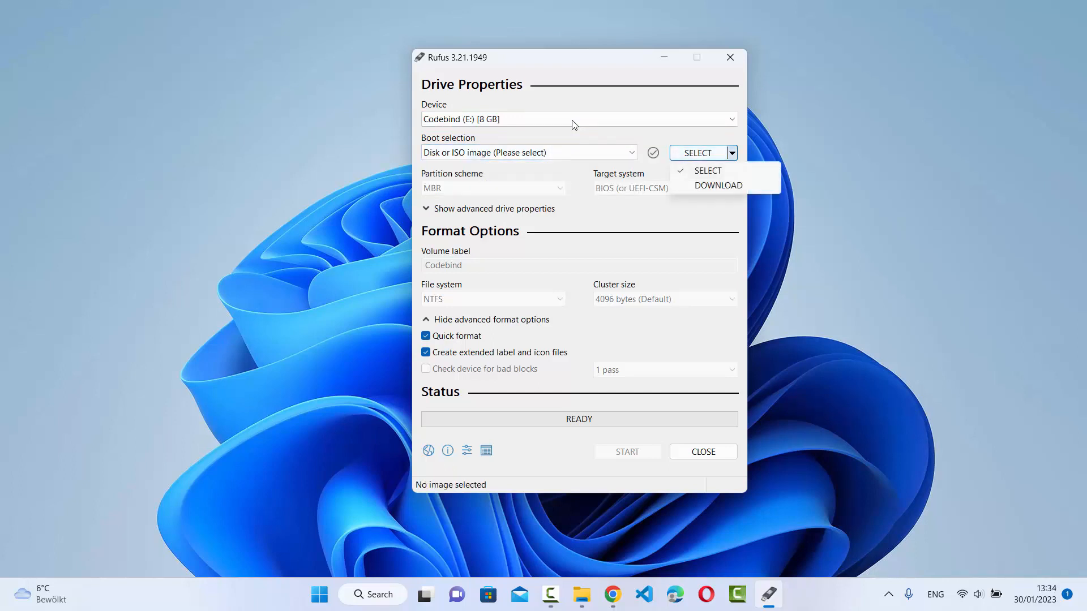
{"action": "left_click", "coordinate": [708, 171]}
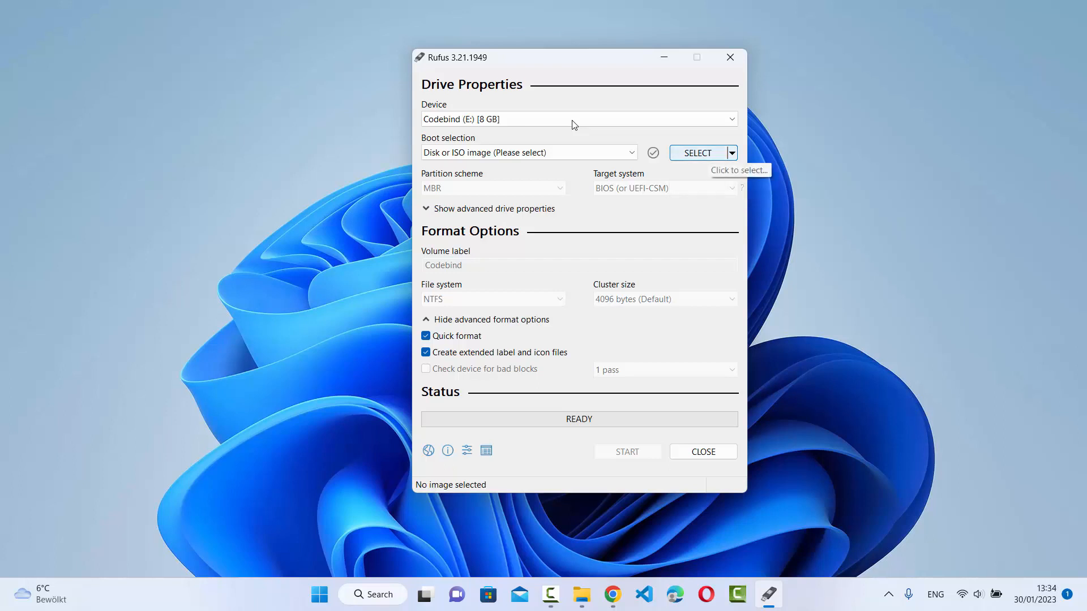
{"action": "left_click", "coordinate": [697, 153]}
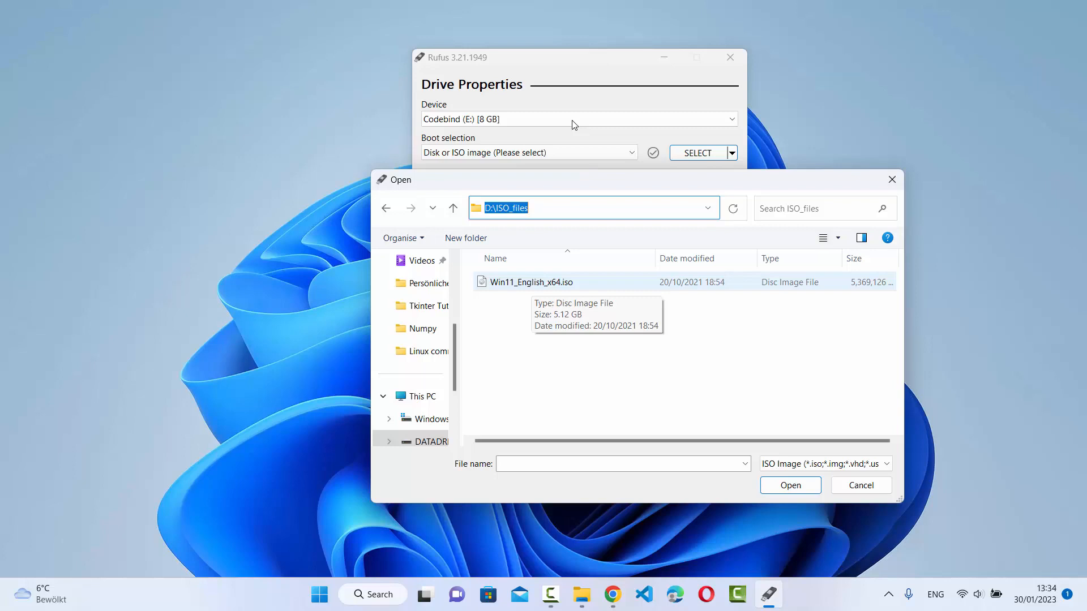
{"action": "left_click", "coordinate": [532, 283]}
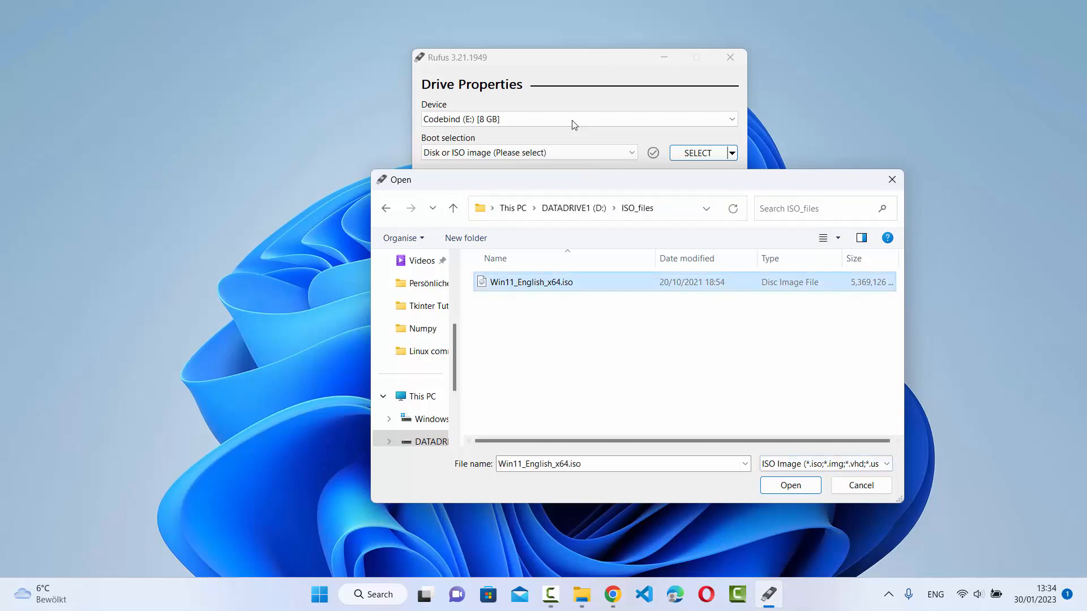
{"action": "key", "text": "Return"}
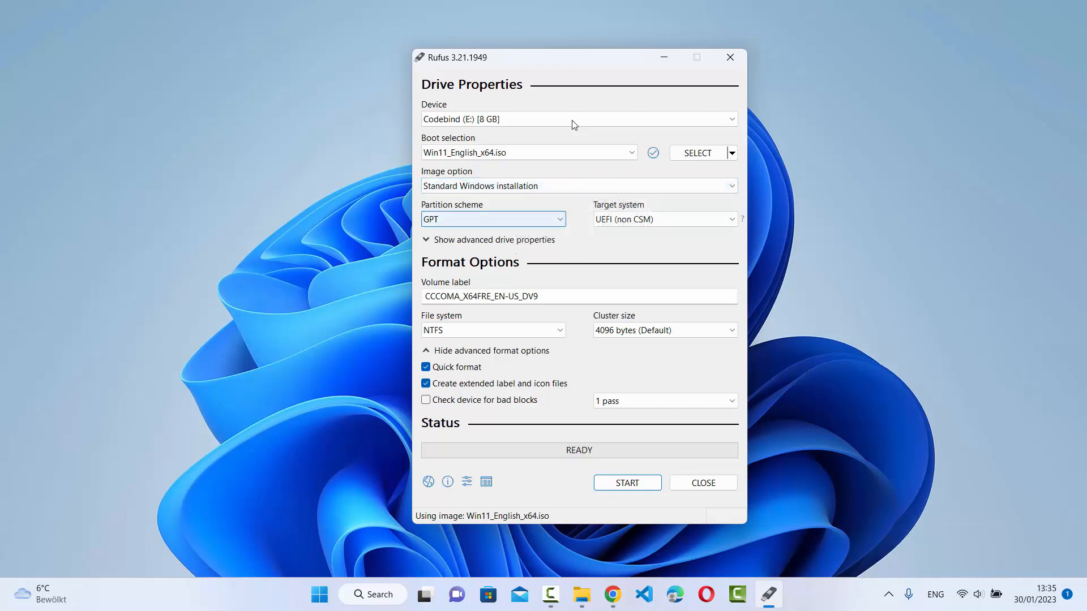
Step: Choose GPT as the partition scheme and set the volume label to Windows 11
{"action": "left_click", "coordinate": [494, 219]}
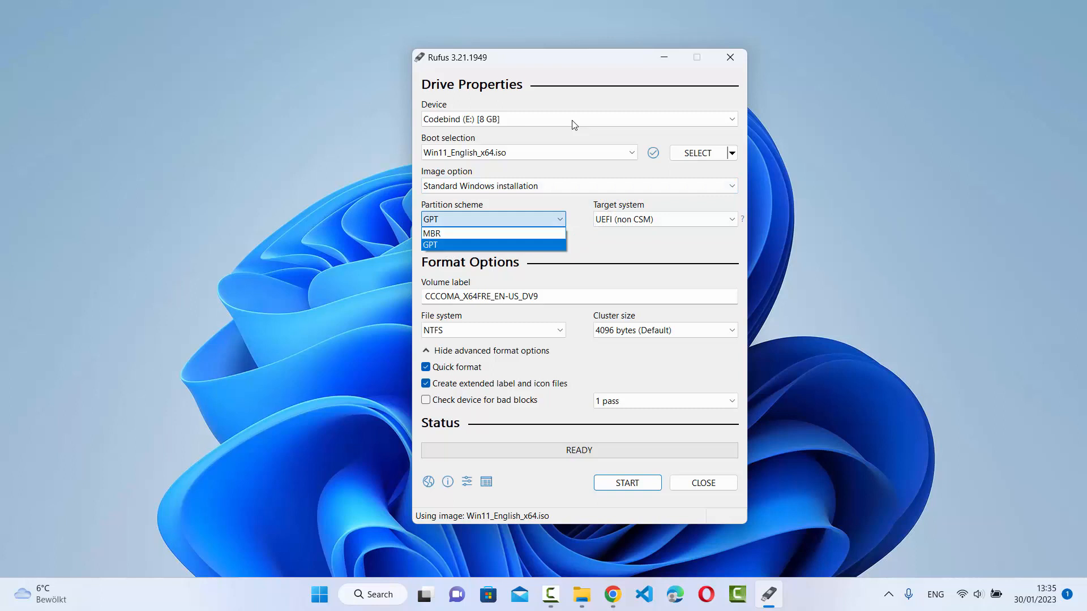
{"action": "left_click", "coordinate": [438, 245]}
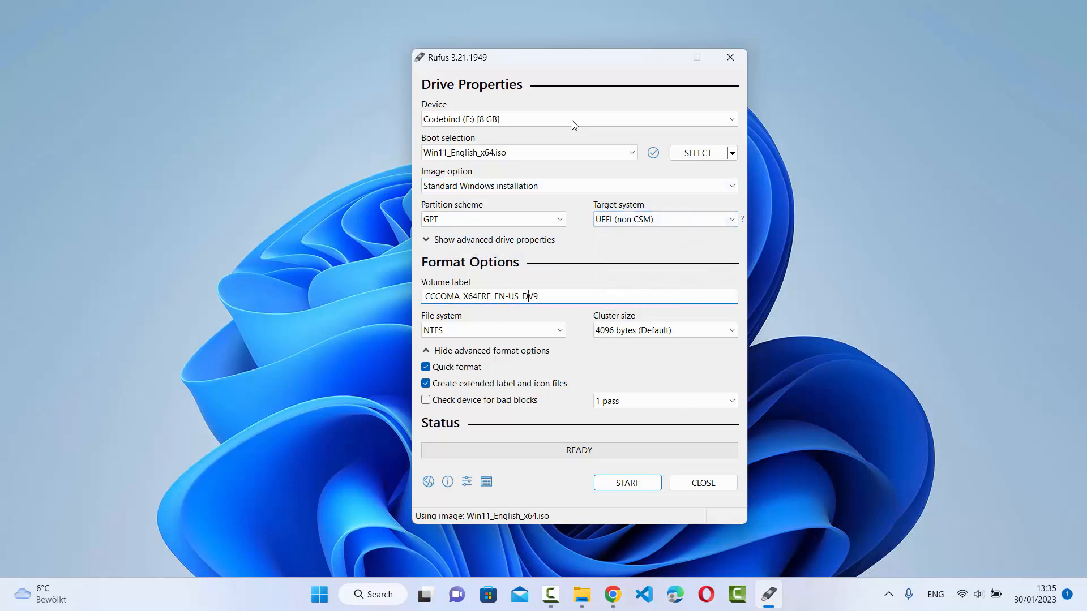
{"action": "key", "text": "ctrl+a"}
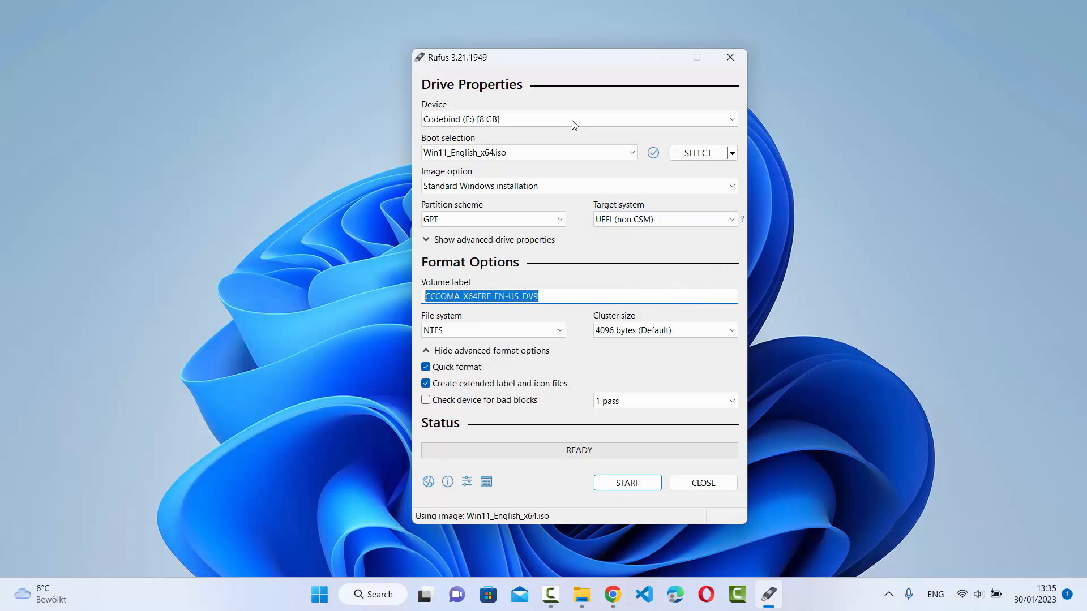
{"action": "type", "text": "W"}
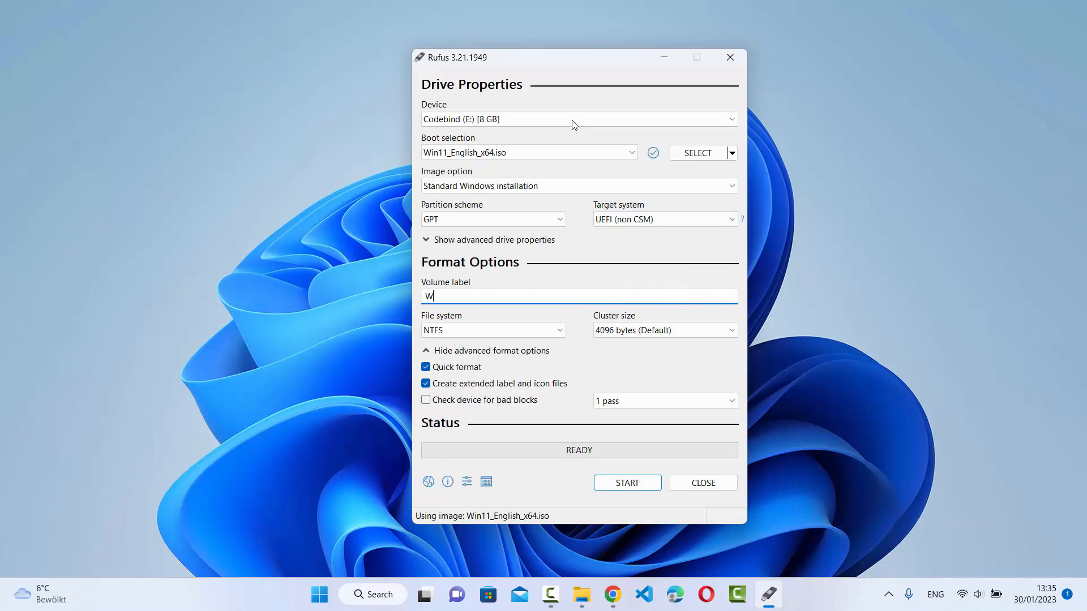
{"action": "type", "text": "indows 11"}
Step: Review the file system, cluster size and remaining format options
{"action": "key", "text": "Tab"}
{"action": "key", "text": "alt+Down"}
{"action": "key", "text": "Escape"}
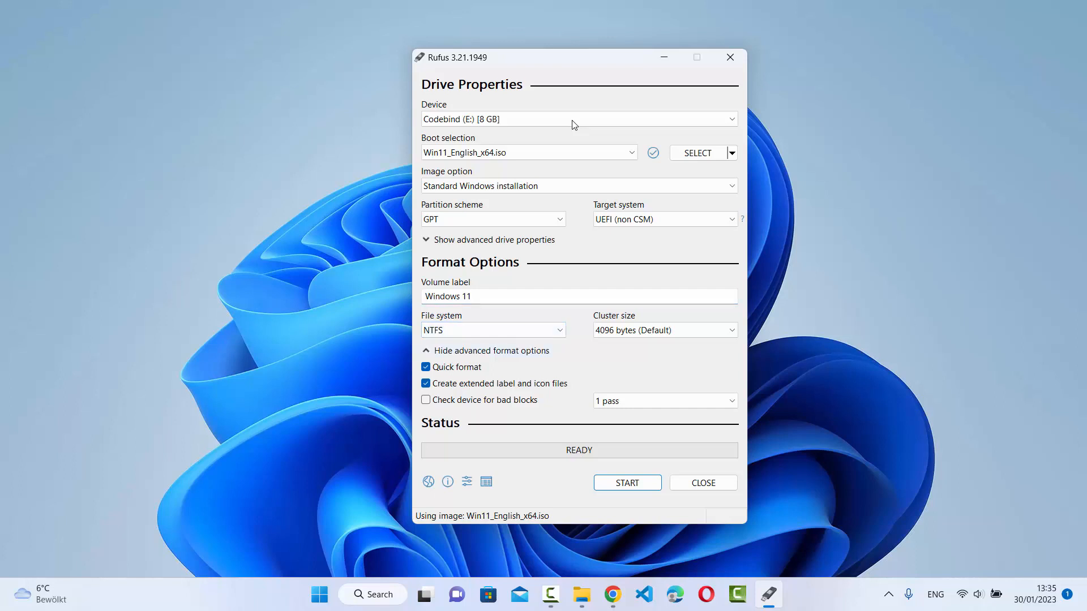
{"action": "key", "text": "Tab"}
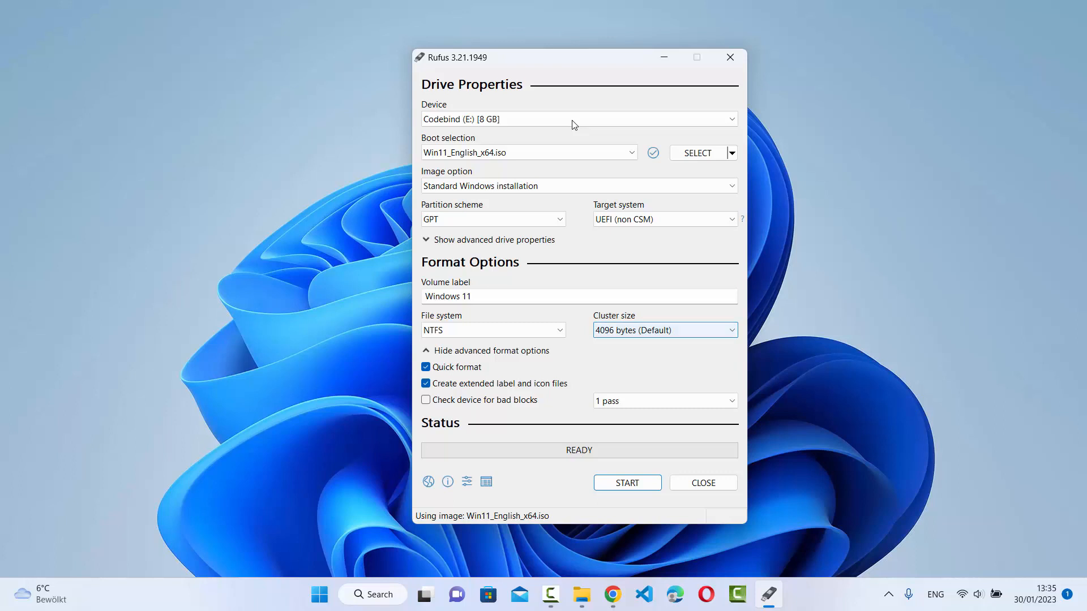
{"action": "key", "text": "Tab"}
{"action": "key", "text": "Tab"}
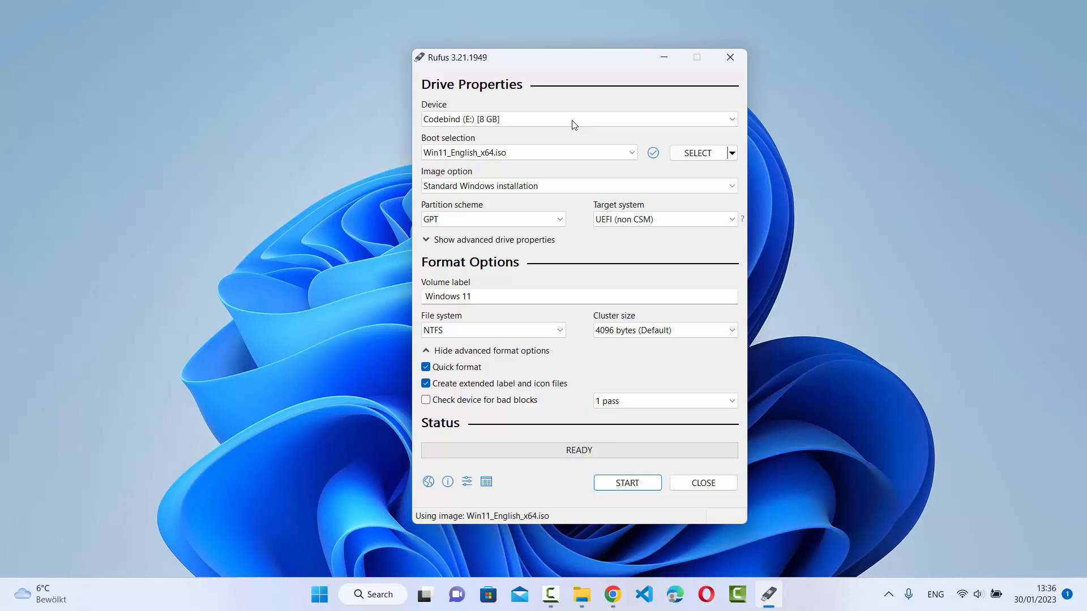
Step: Start writing the USB drive with the 4GB+ RAM, Secure Boot and TPM 2.0 requirement removed, and confirm erasing all its data
{"action": "left_click", "coordinate": [622, 483]}
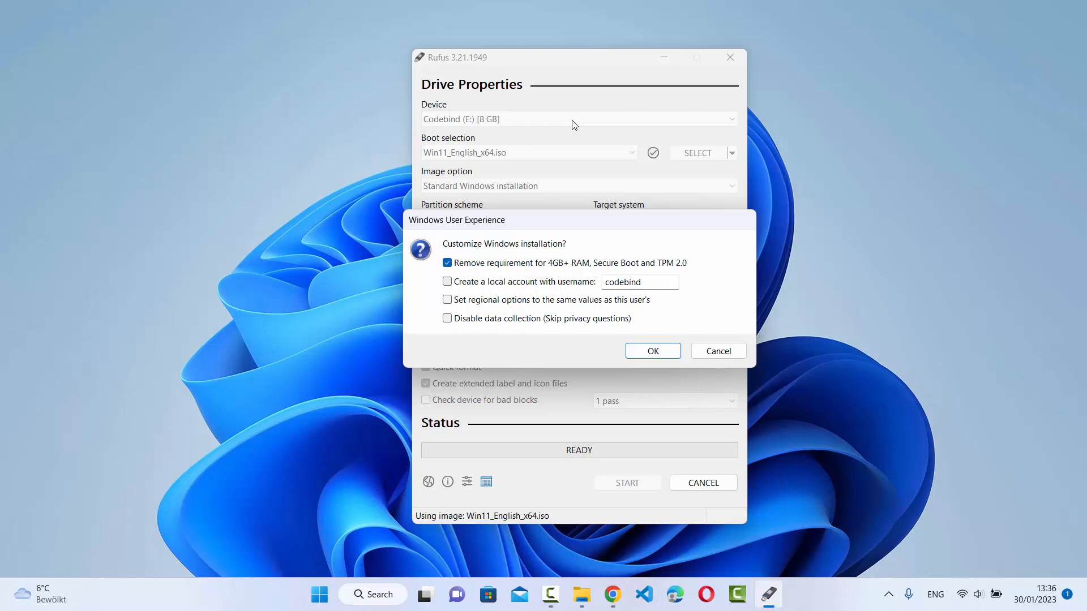
{"action": "left_click", "coordinate": [624, 282]}
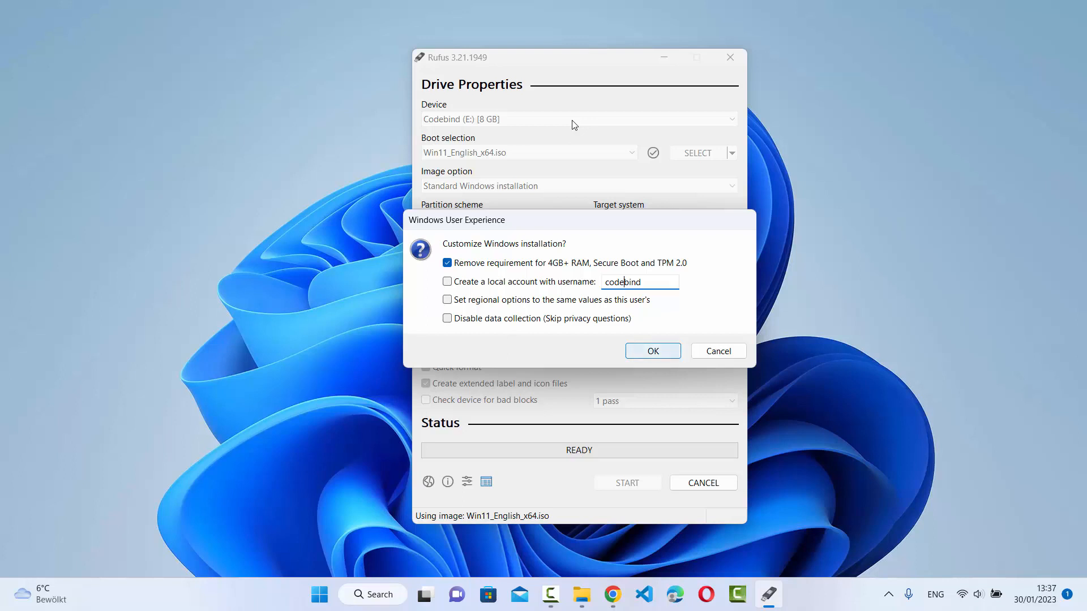
{"action": "key", "text": "Return"}
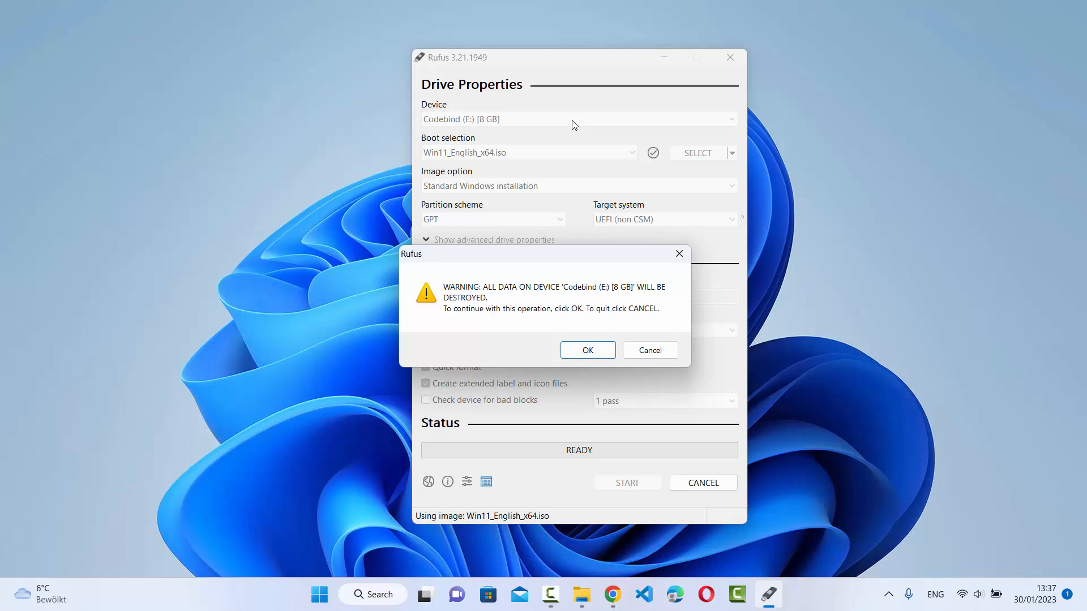
{"action": "key", "text": "Return"}
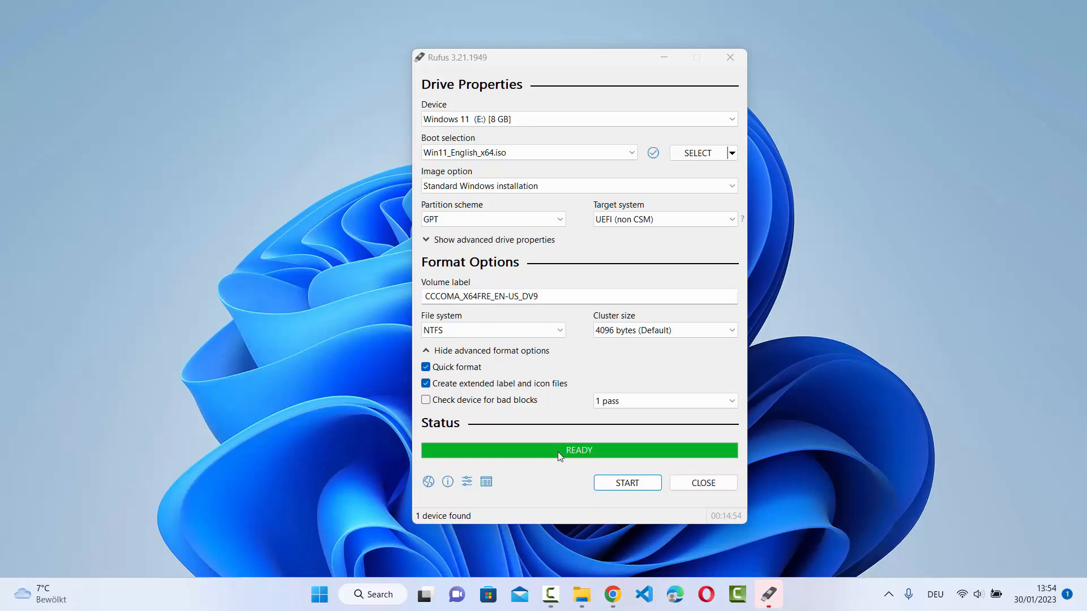
Step: Switch to File Explorer and open the Windows 11 (E:) drive to inspect the installation files on it
{"action": "mouse_move", "coordinate": [581, 595]}
{"action": "left_click", "coordinate": [504, 515]}
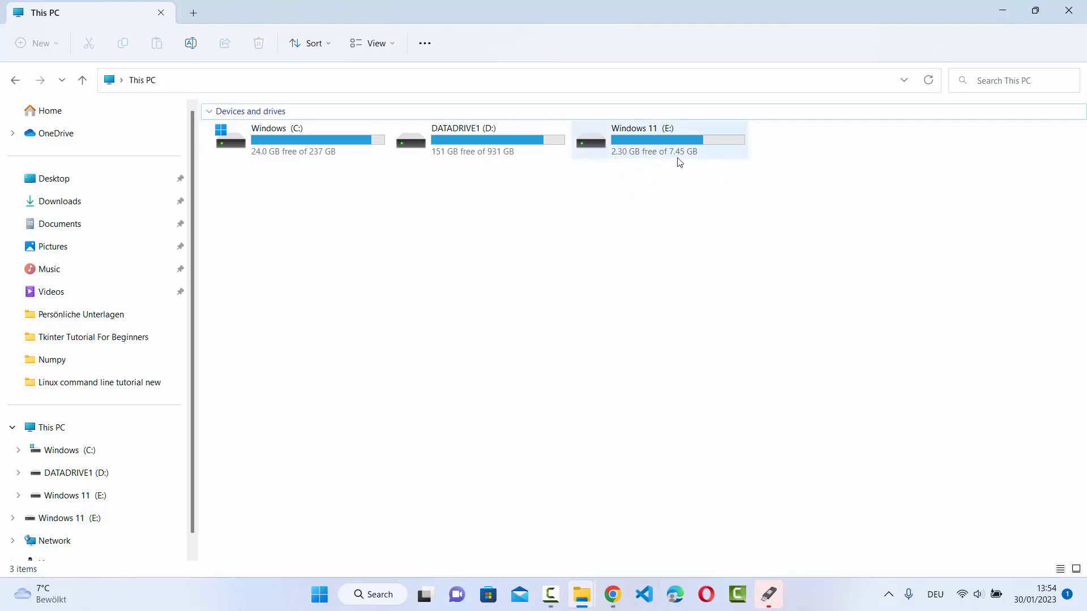
{"action": "double_click", "coordinate": [644, 139]}
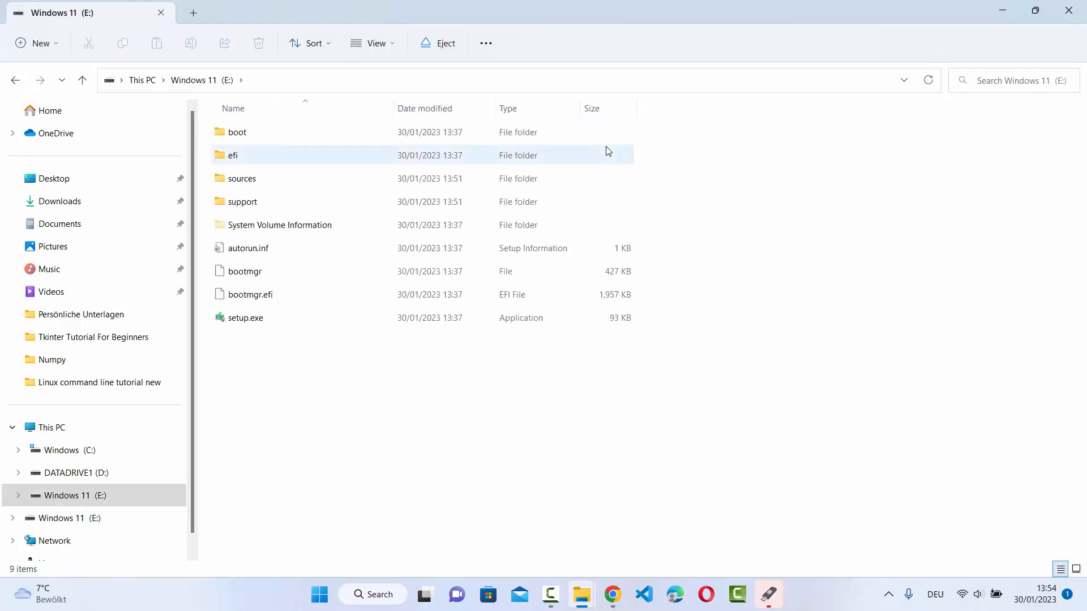